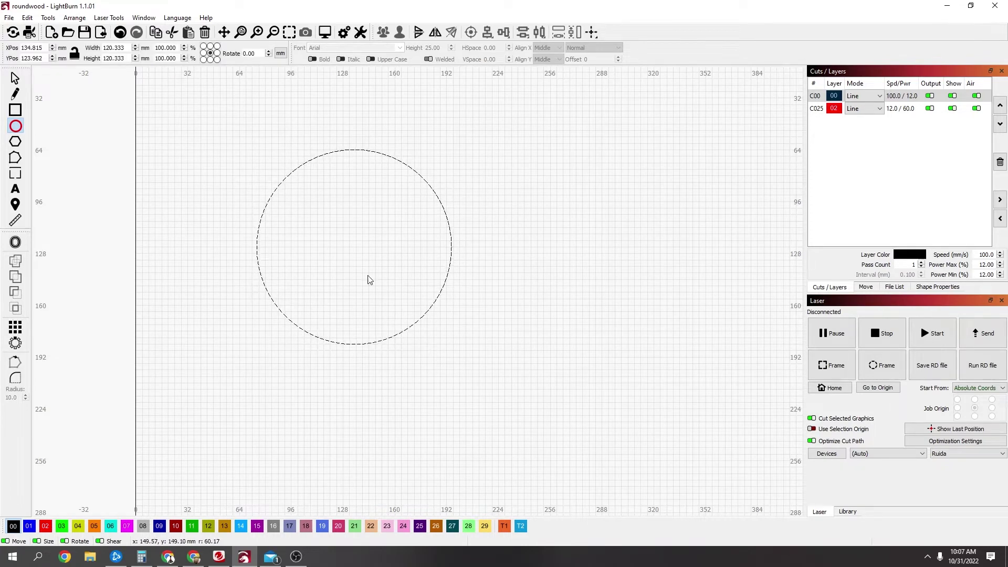
- Switch units to inches and size the circle to 4 × 4 inches
left_click(280, 53)
left_click_drag(108, 47, 194, 62)
key("BackSpace")
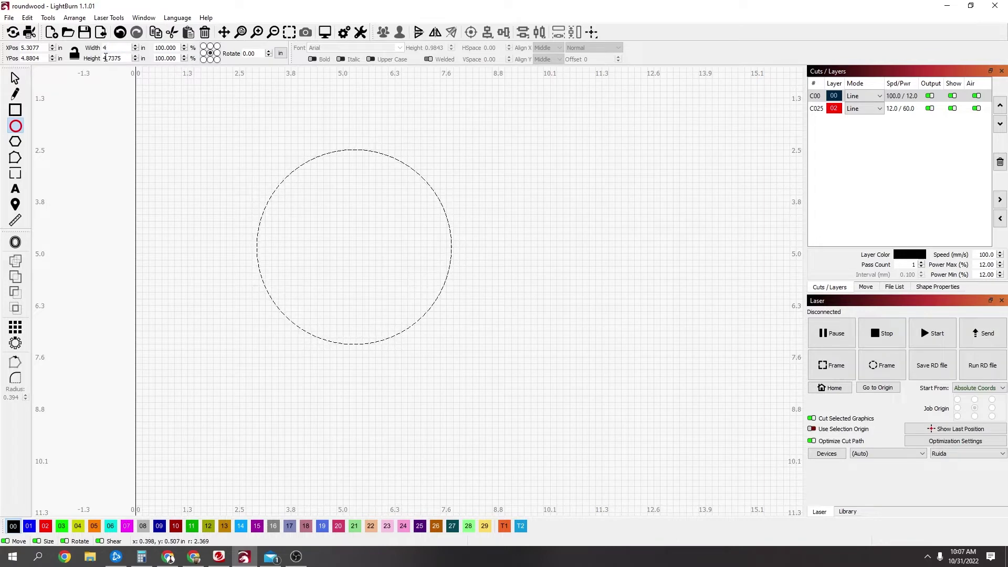
key("Tab")
type("4")
key("Return")
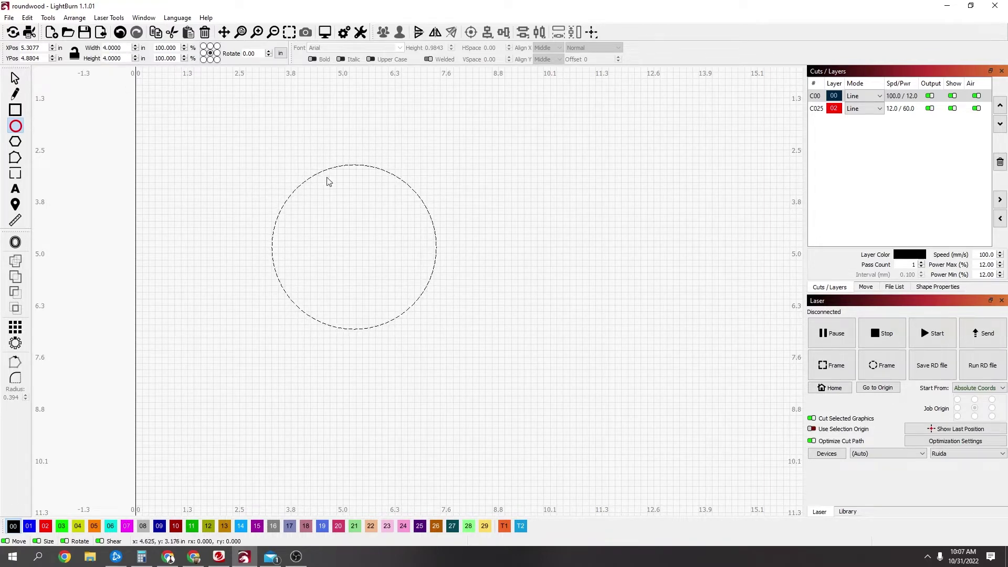
- Offset the circle 0.25 inch inward to create a 3.5-inch inner circle
left_click(15, 242)
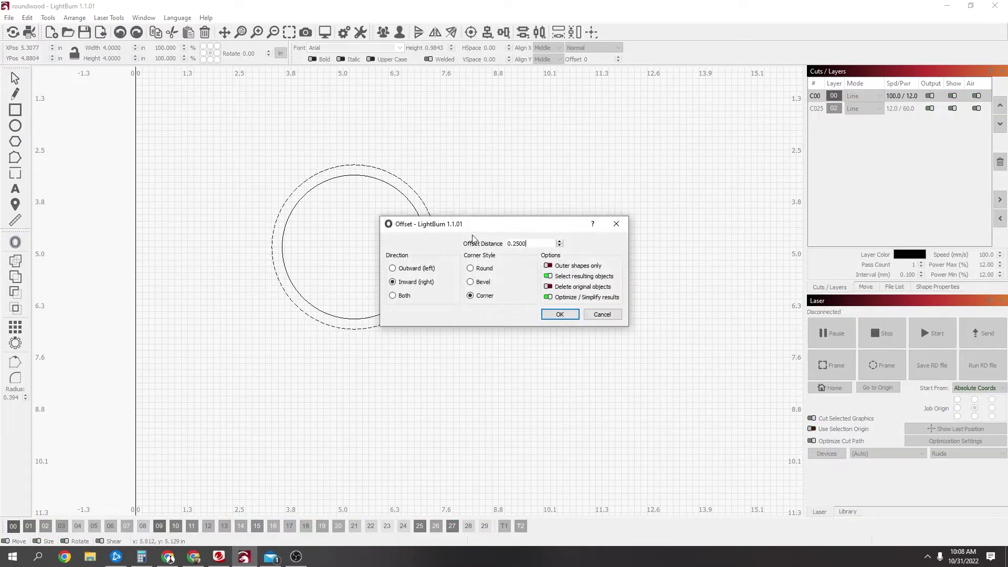
left_click_drag(476, 230, 574, 212)
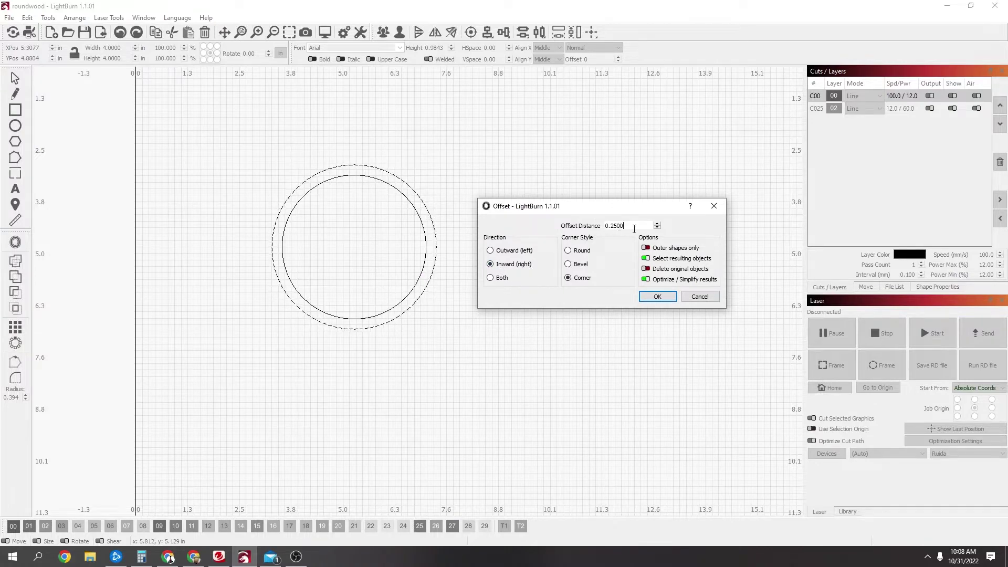
left_click(655, 296)
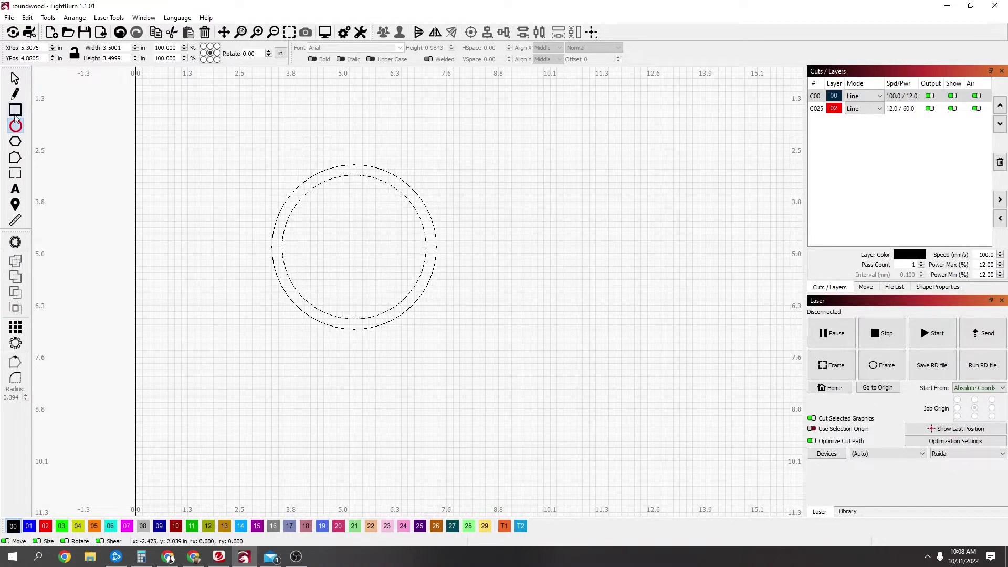
key("Escape")
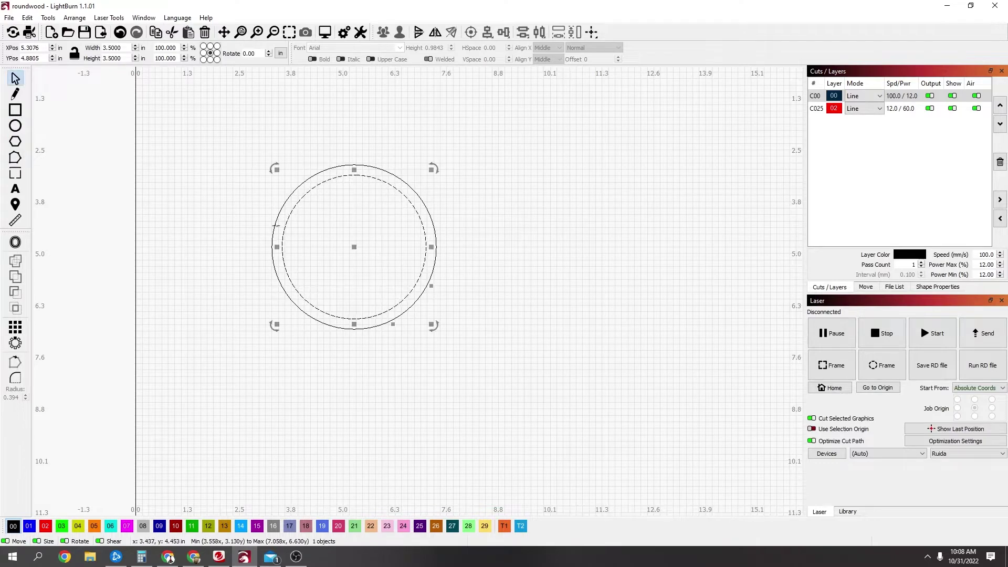
- Draw a small tab rectangle at the inner circle's top and size it to 8 × 4 mm
left_click(16, 111)
scroll(379, 193, "up", 4)
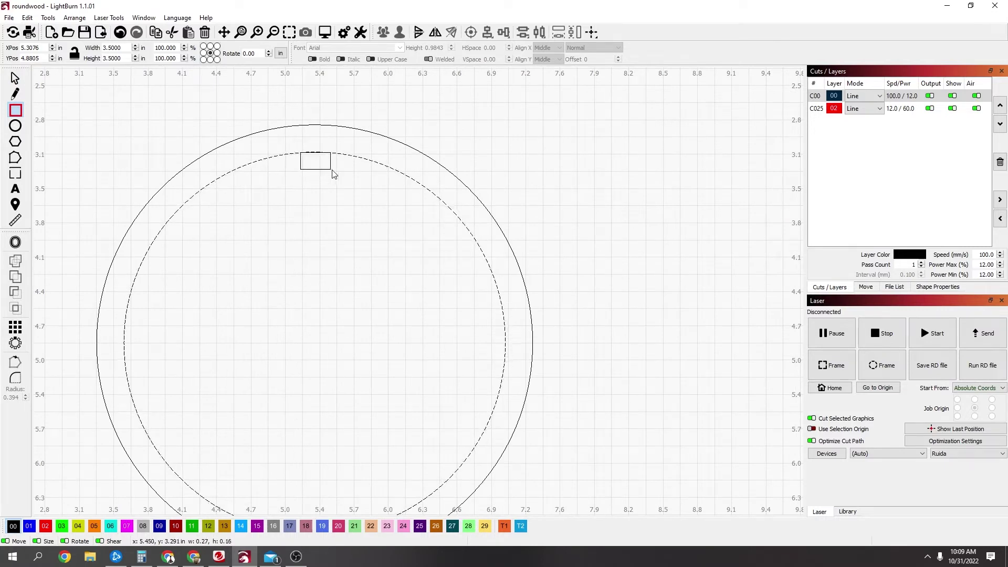
left_click_drag(337, 170, 337, 170)
left_click(281, 53)
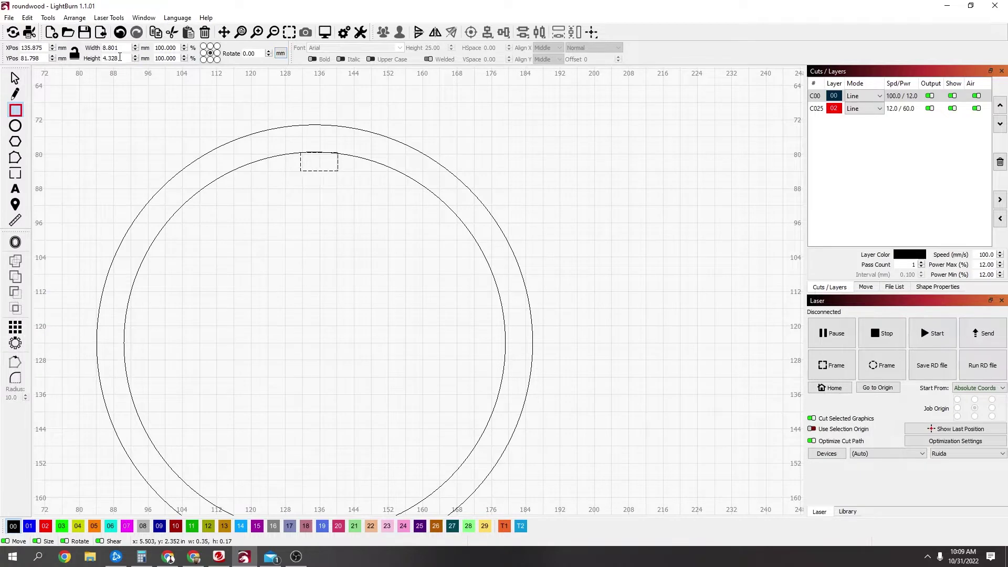
left_click_drag(120, 57, 110, 58)
left_click_drag(108, 48, 134, 48)
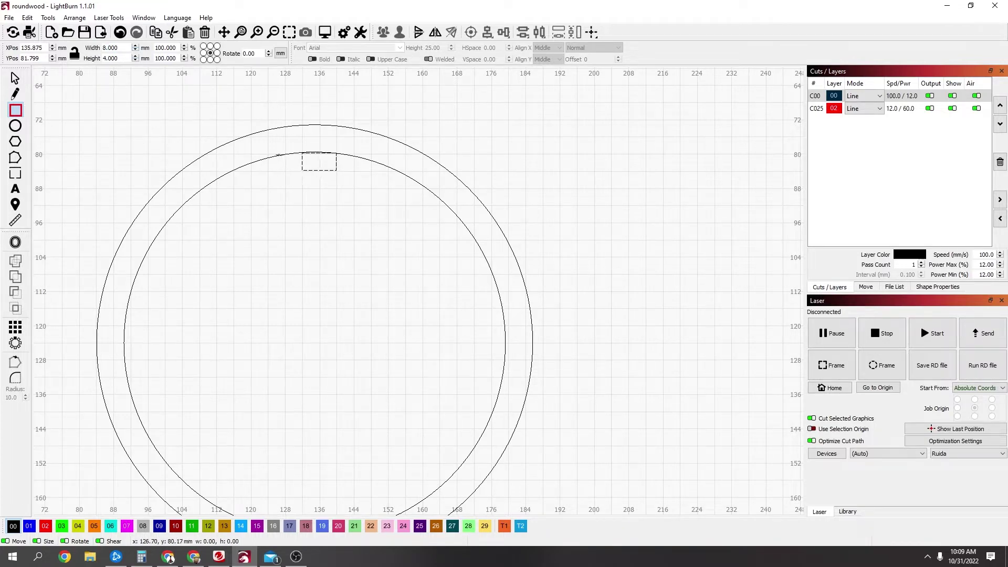
key("Escape")
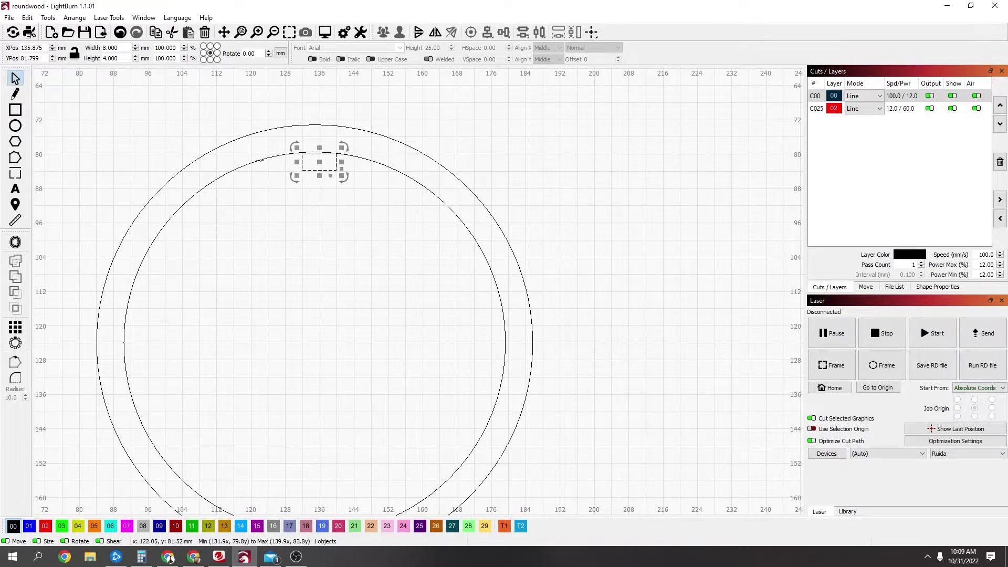
- Centre the tab over the inner circle and nudge it onto the circle's top edge
left_click(259, 160, "shift")
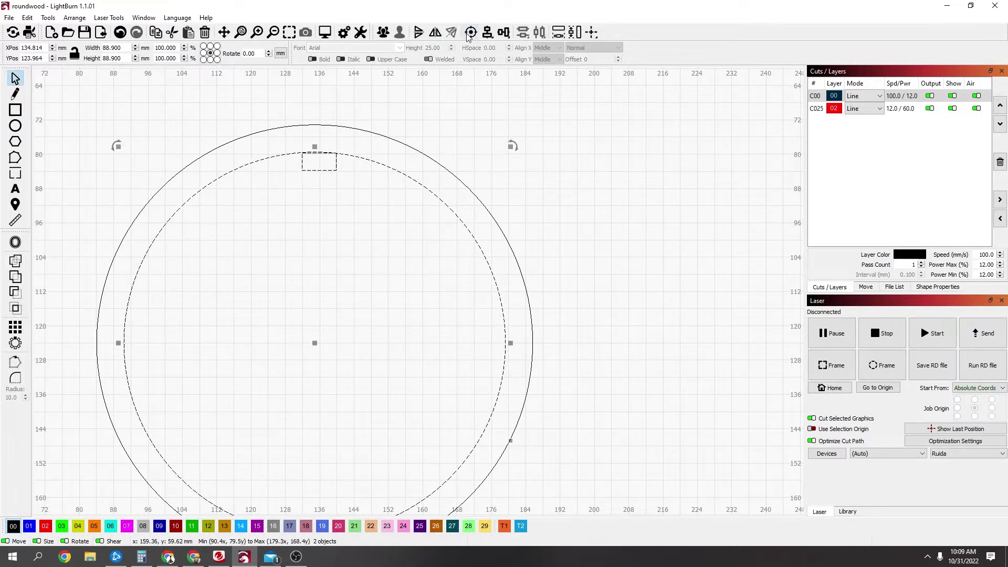
left_click(487, 33)
left_click(511, 53)
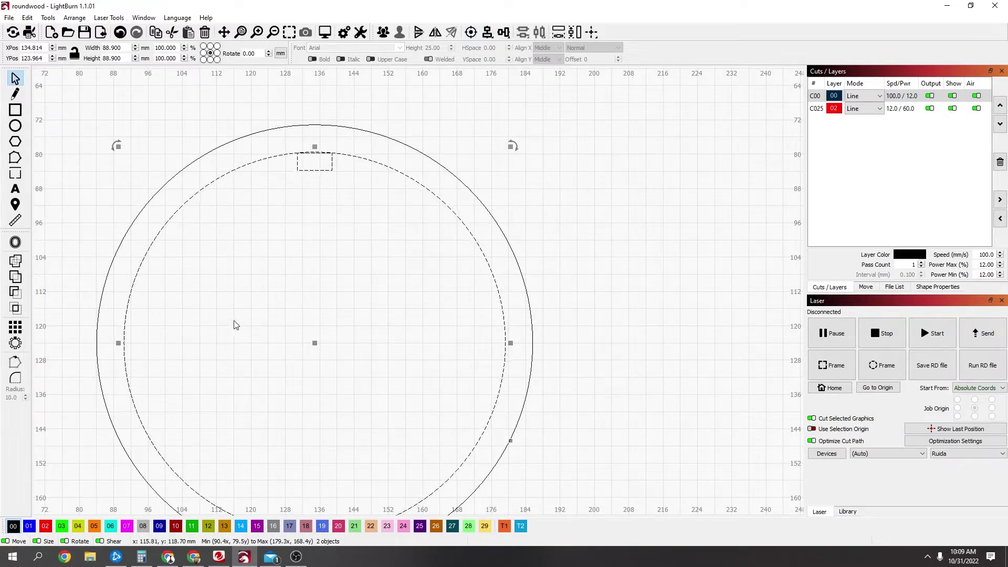
scroll(244, 332, "down", 2)
scroll(285, 224, "up", 7)
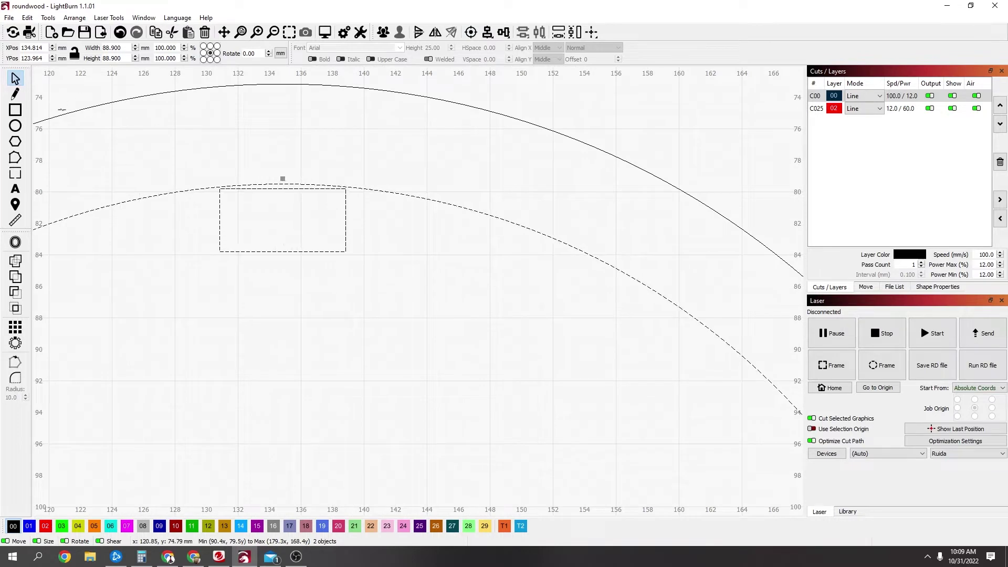
left_click(259, 327)
left_click(275, 251)
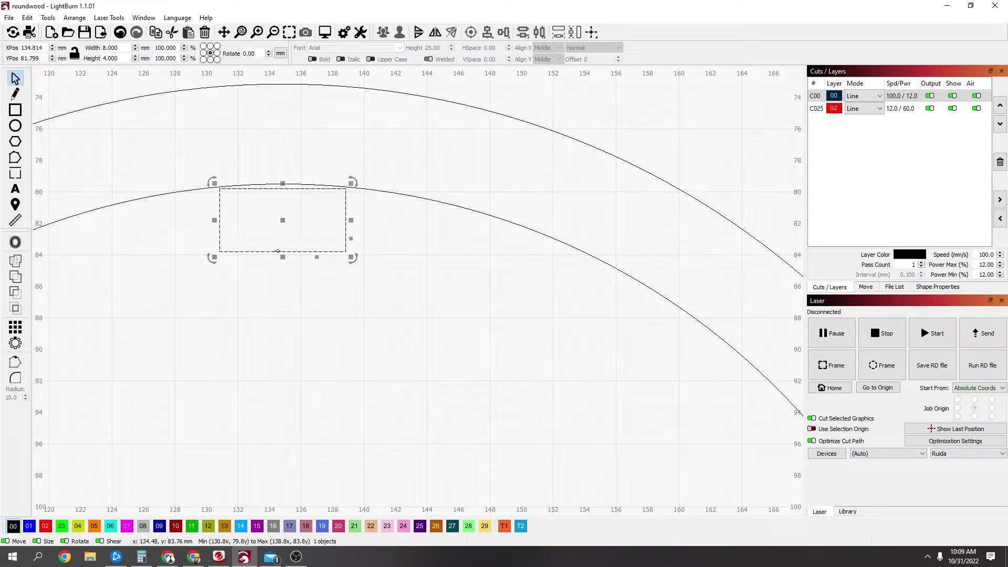
left_click_drag(281, 219, 282, 219)
- Measure the inner circle's arc segments with the Measure tool
scroll(301, 321, "down", 3)
scroll(301, 320, "down", 5)
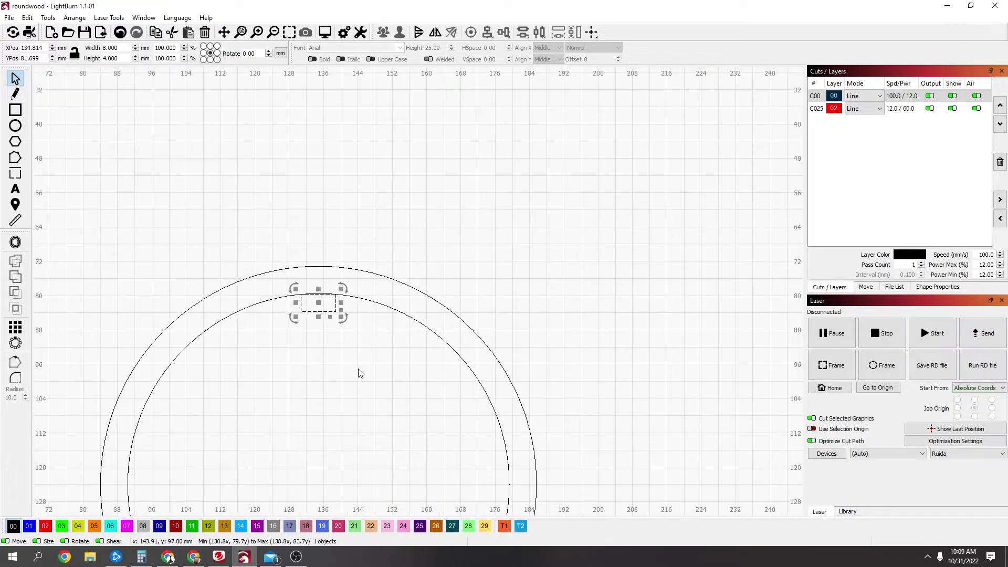
scroll(383, 262, "down", 2)
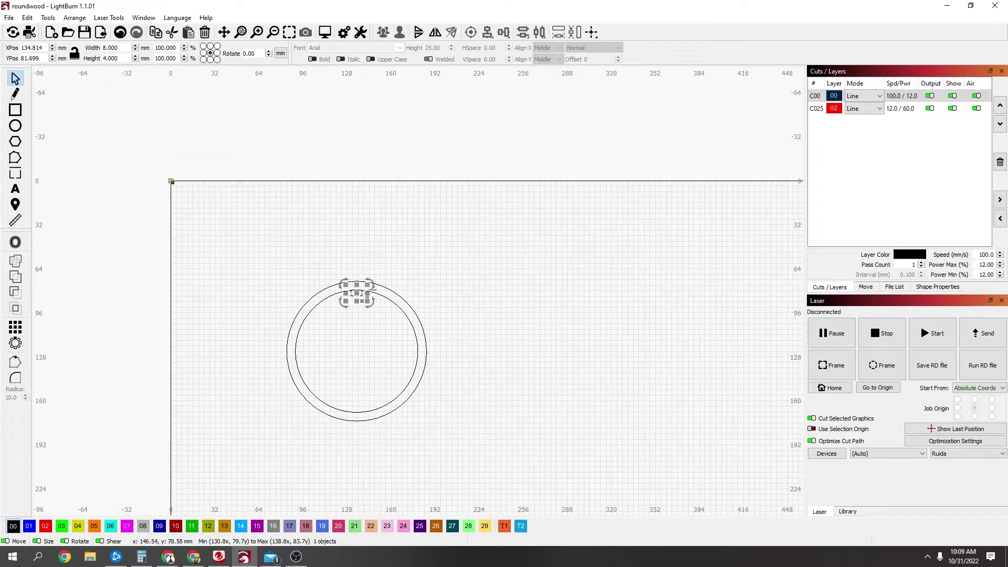
left_click(16, 220)
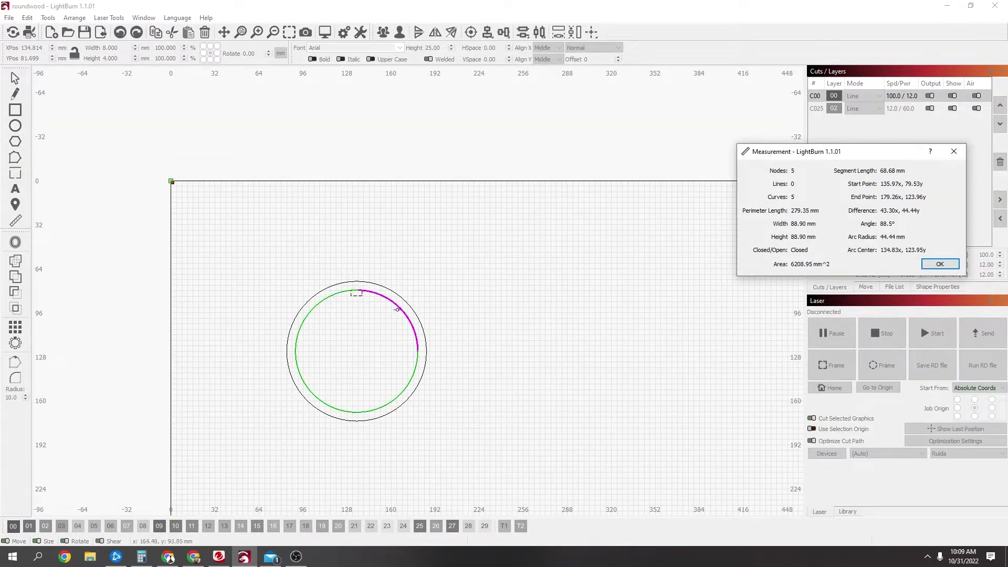
- In Calculator, compute 68.68 × 4 = 274.72 and select the result
key("alt+Tab")
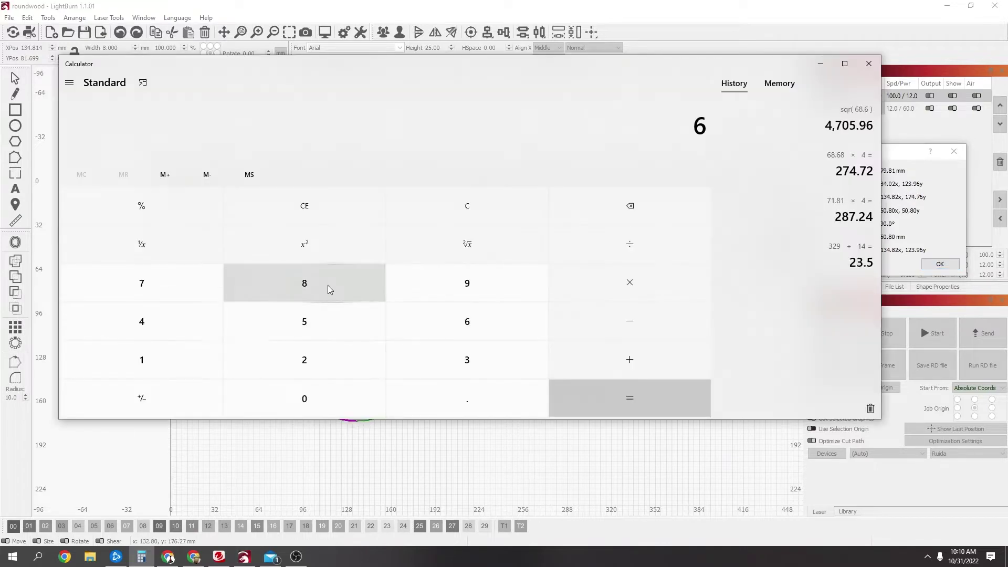
left_click(326, 282)
left_click(434, 402)
left_click(456, 325)
left_click(343, 278)
left_click(604, 288)
left_click(191, 315)
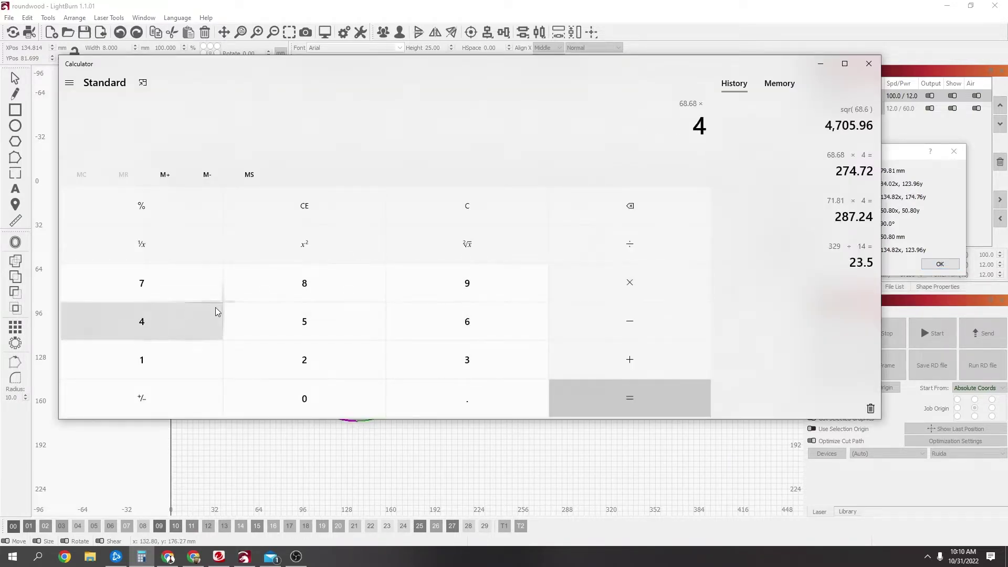
left_click(608, 408)
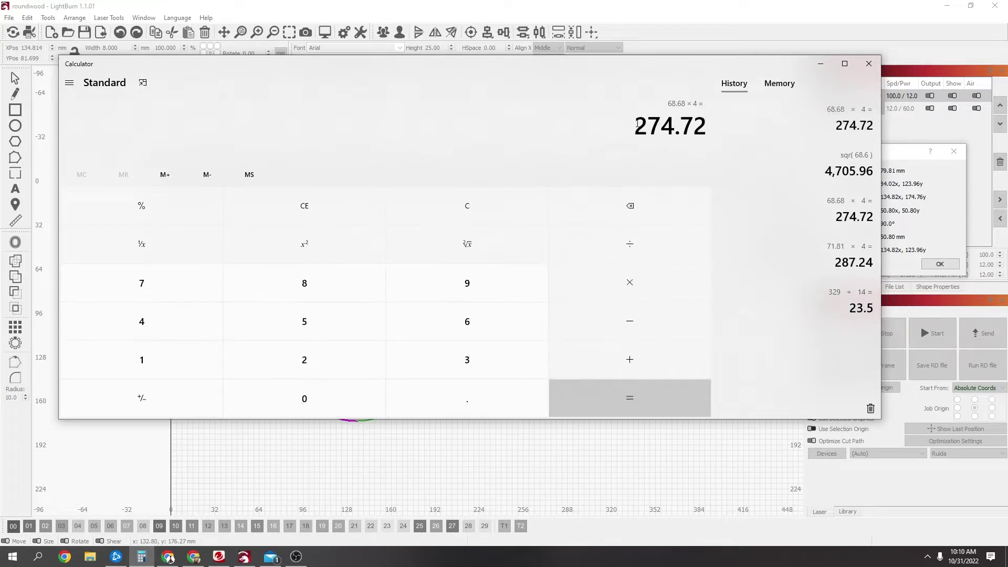
left_click_drag(635, 126, 708, 125)
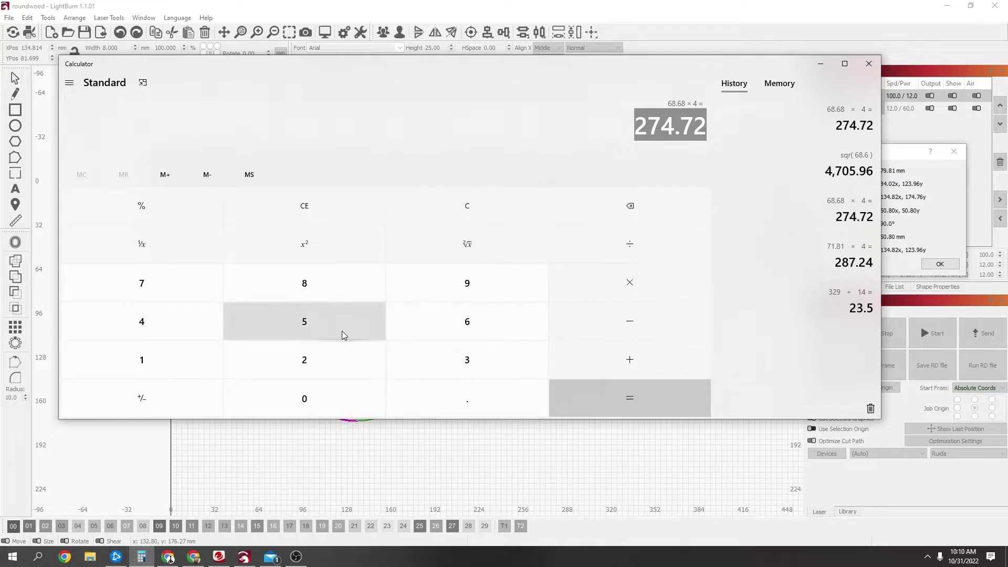
- Draw a long strip above the ring, 274.72 mm wide, and move it onto the work area
left_click(164, 469)
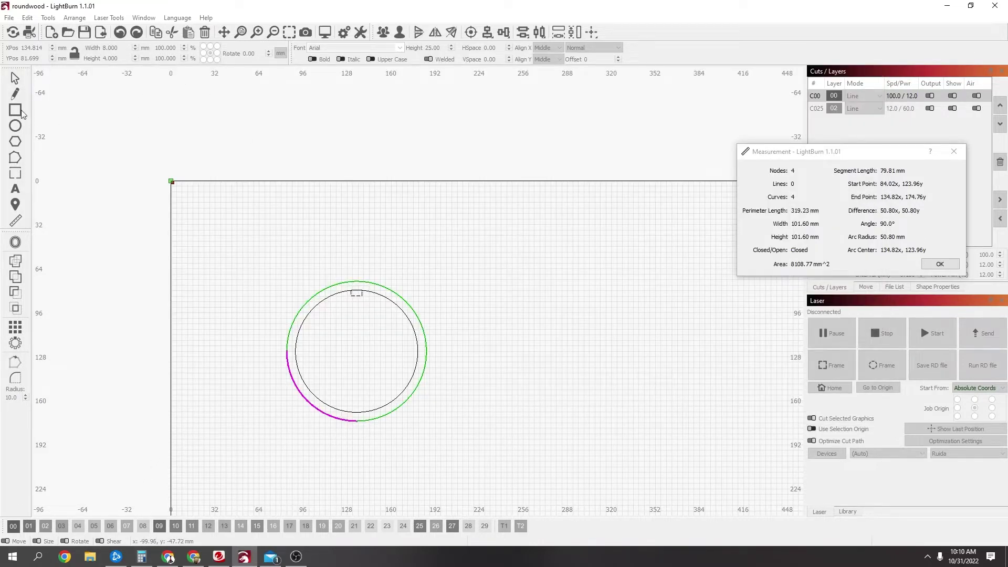
left_click(939, 264)
key("ctrl+r")
mouse_move(208, 187)
left_mouse_down()
mouse_move(325, 234)
mouse_move(444, 246)
left_mouse_up()
double_click(127, 48)
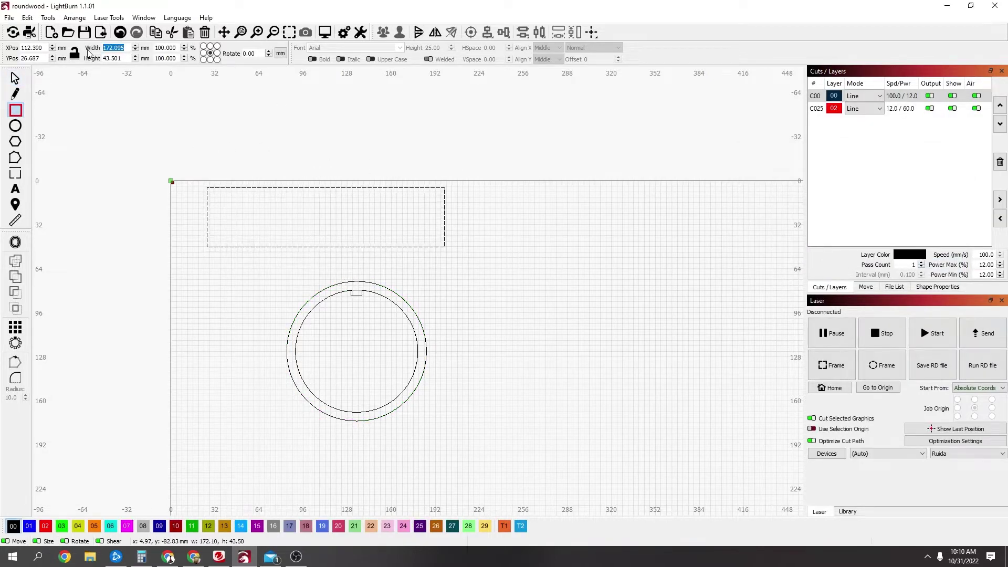
type("274.72")
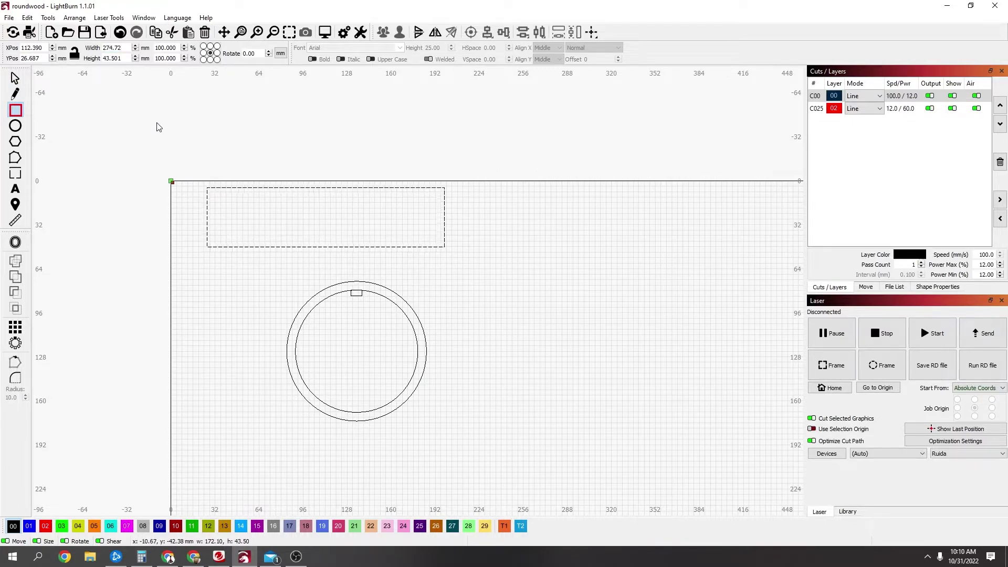
key("Return")
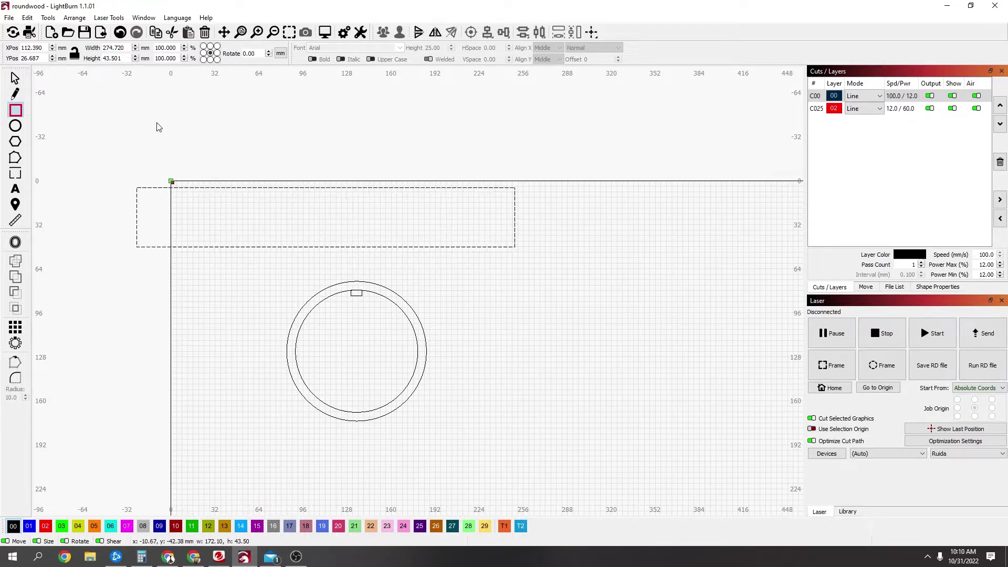
left_click(15, 78)
left_click_drag(325, 217, 388, 210)
- Switch to inches and set the strip's height to 2 inches
left_click(283, 53)
double_click(126, 59)
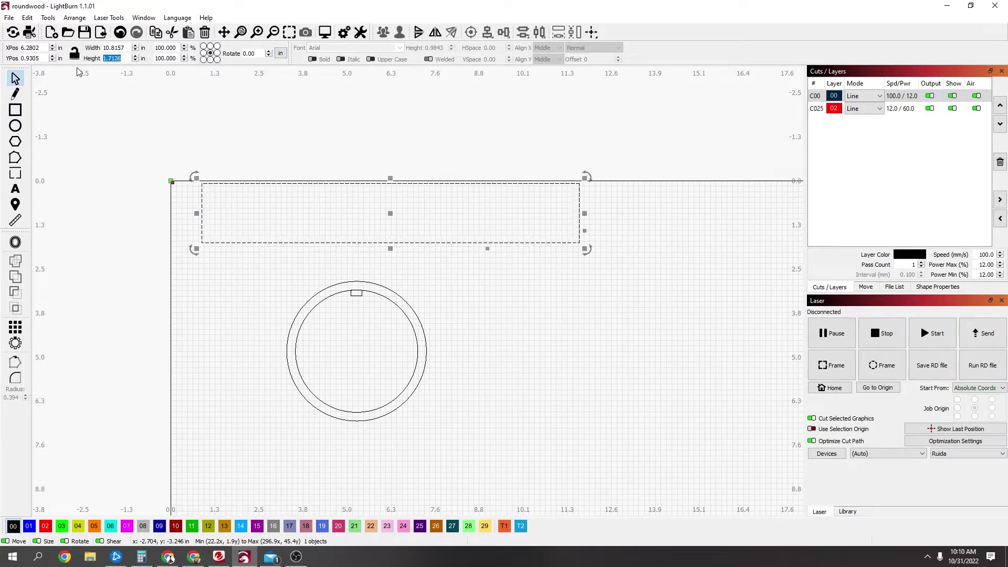
type("2")
left_click(149, 120)
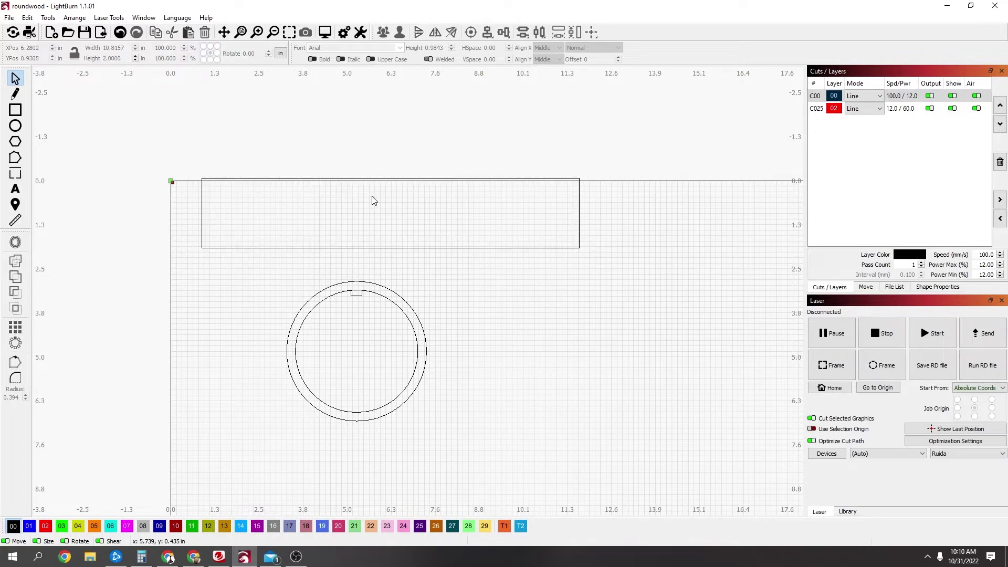
- Circular-array the tab around the inner circle with 8 copies, 45° apart
scroll(351, 317, "up", 5)
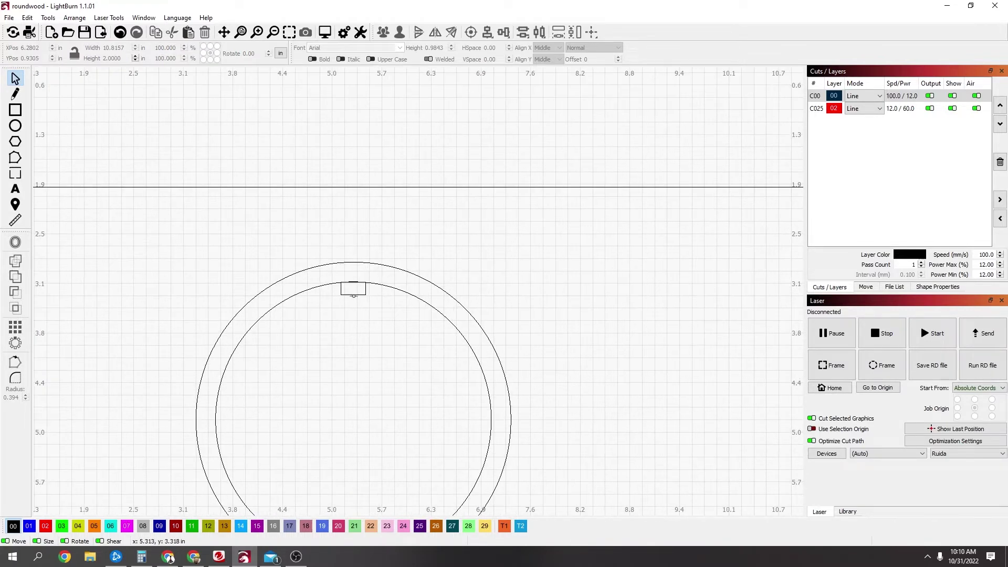
left_click(355, 295)
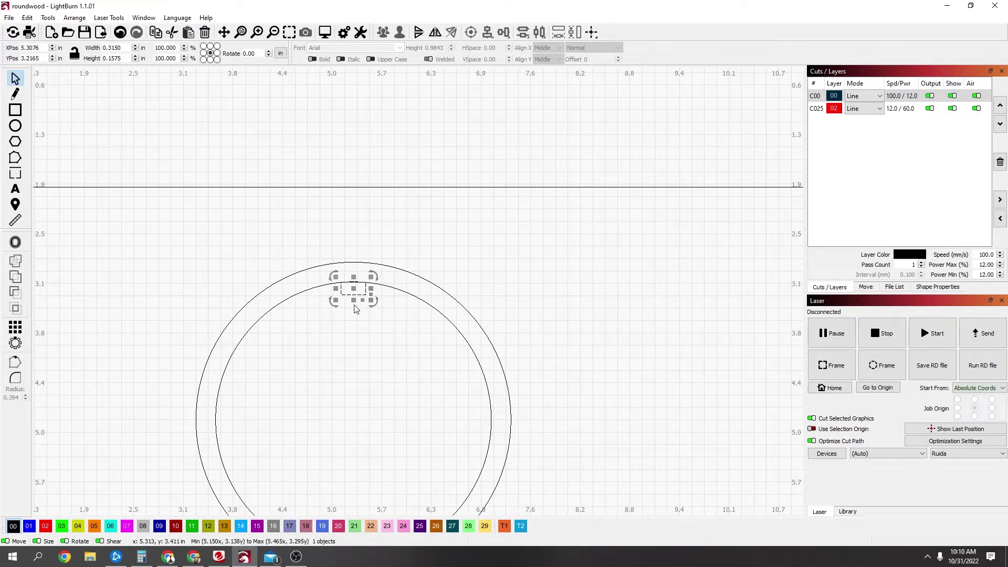
left_click(444, 317, "shift")
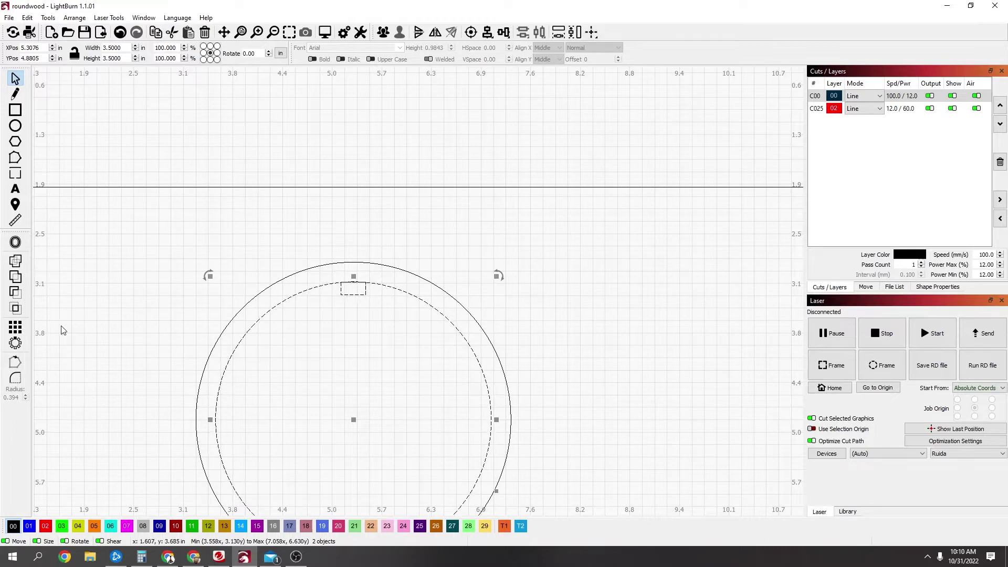
left_click(15, 343)
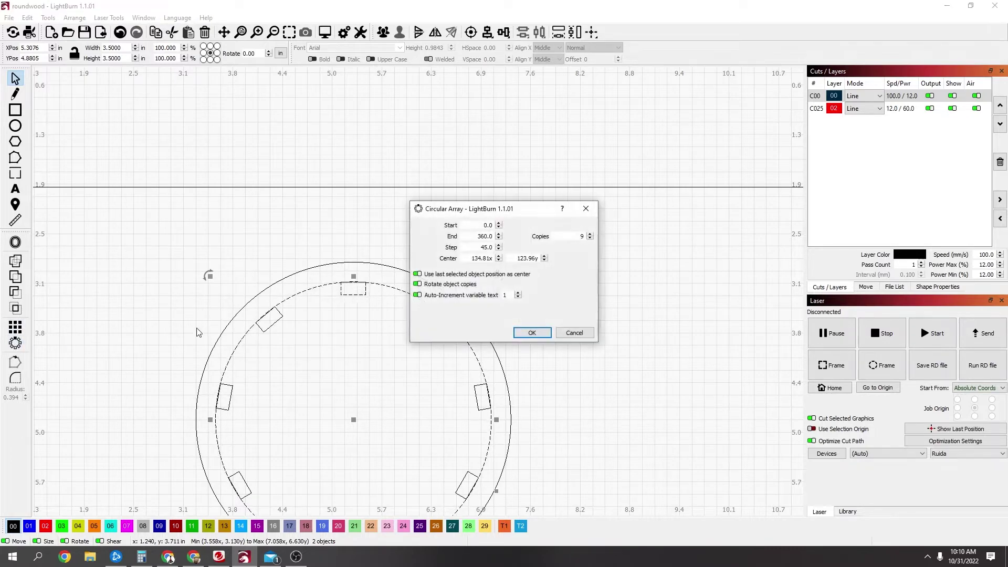
left_click_drag(530, 210, 684, 197)
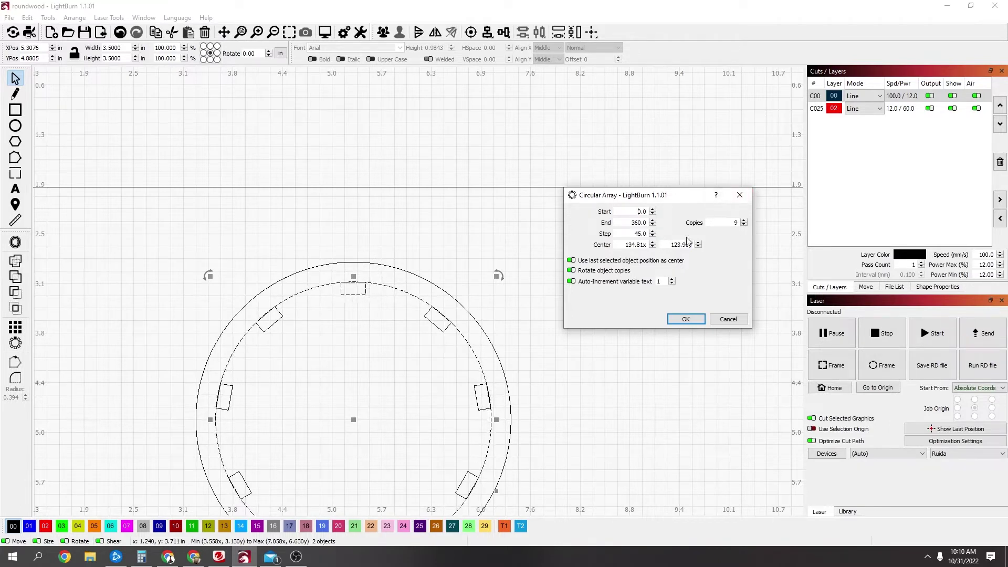
left_click(744, 225)
left_click(686, 319)
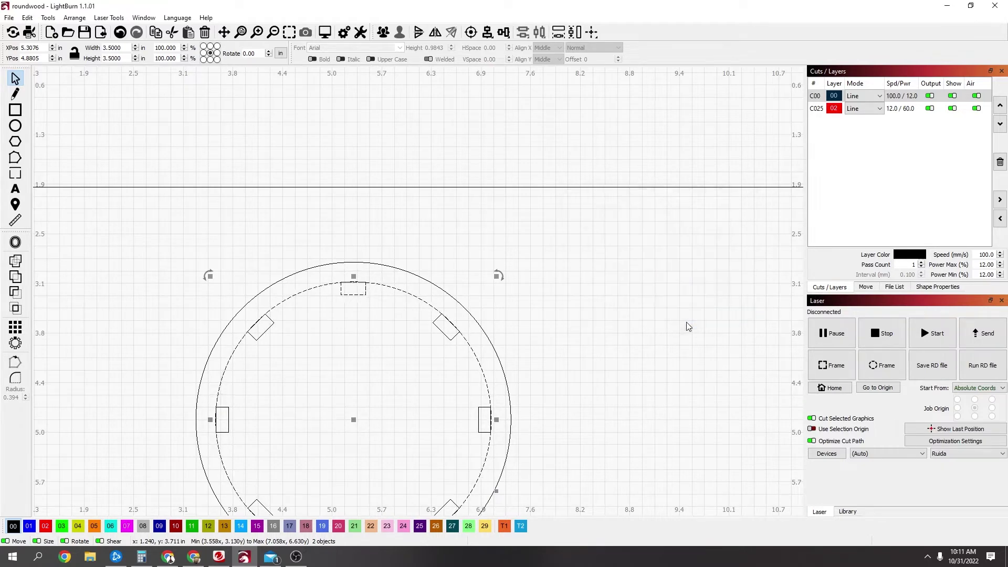
scroll(402, 340, "down", 3)
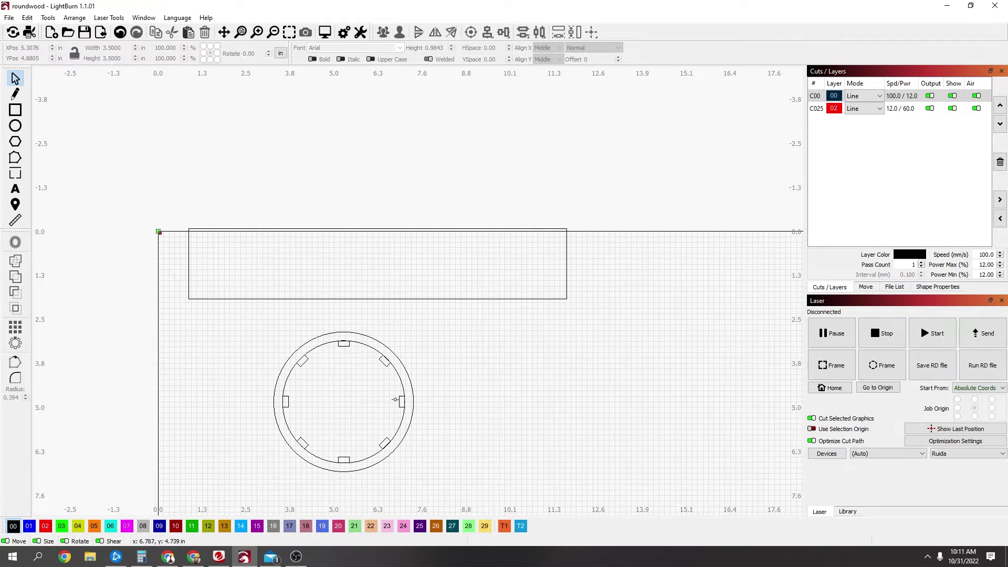
left_click(344, 345)
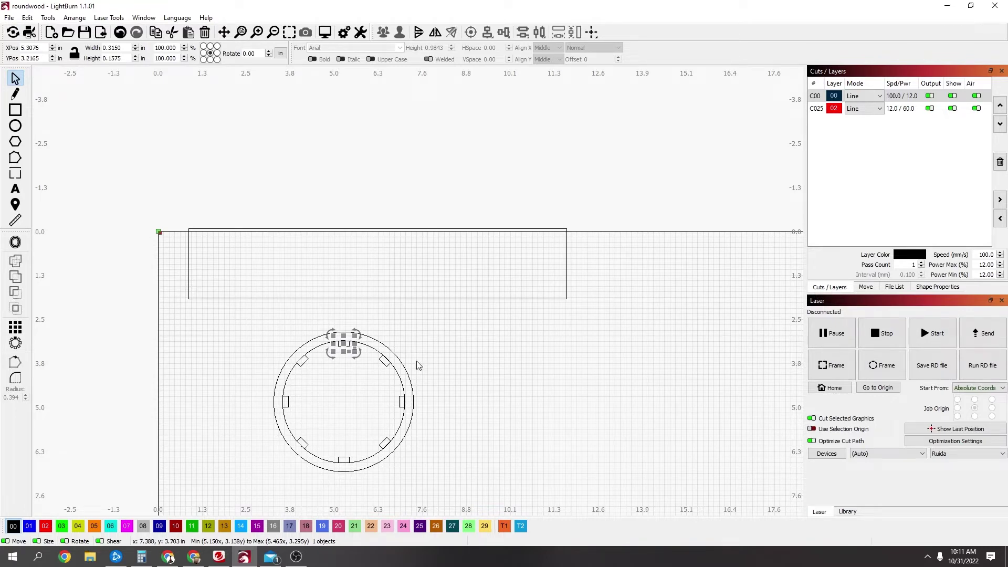
- Move the spare tab to the long rectangle's bottom-left corner
left_click_drag(345, 343, 195, 304)
scroll(355, 348, "up", 3)
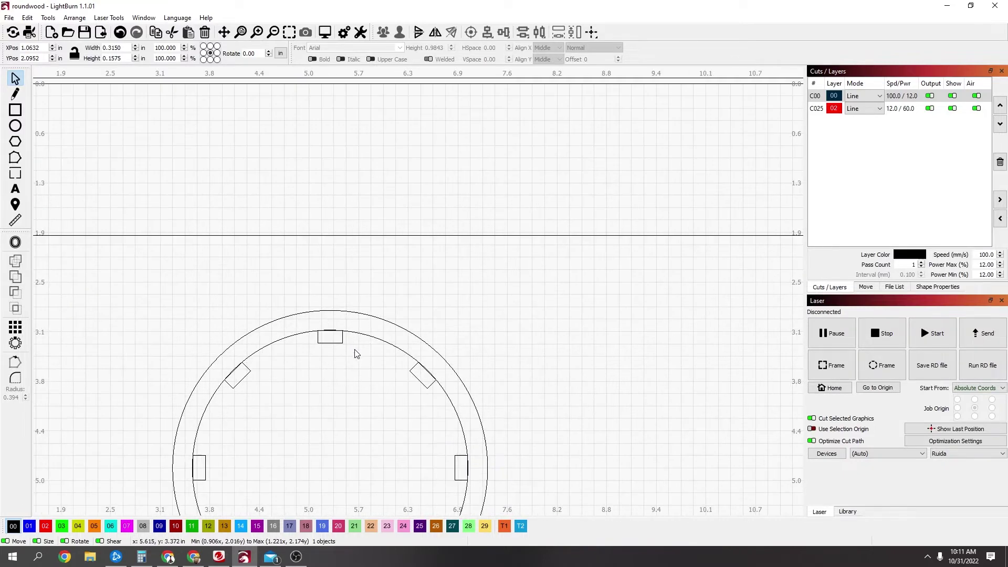
scroll(388, 404, "up", 4)
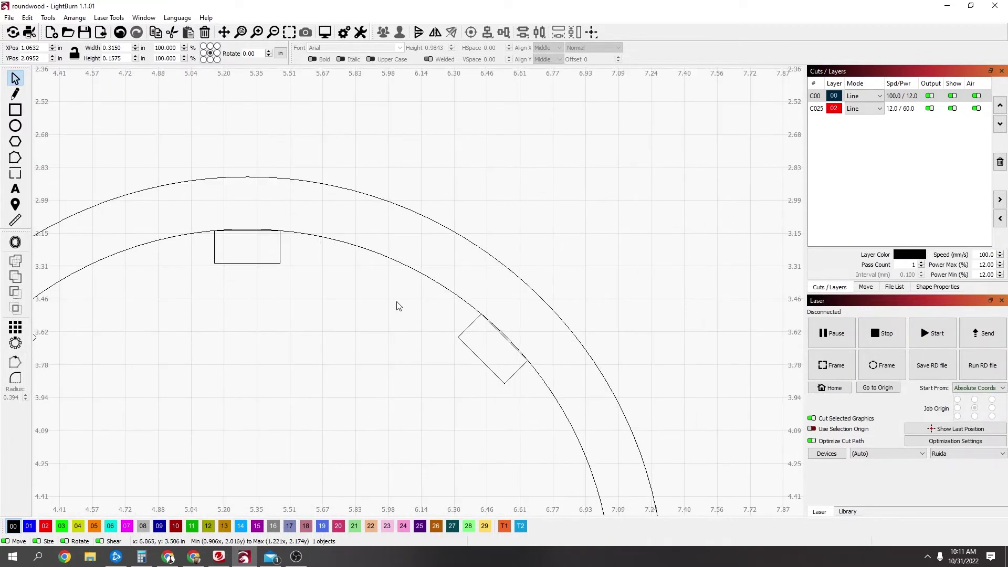
- Inspect the inner circle's nodes where it meets the top and angled tabs
left_click(15, 157)
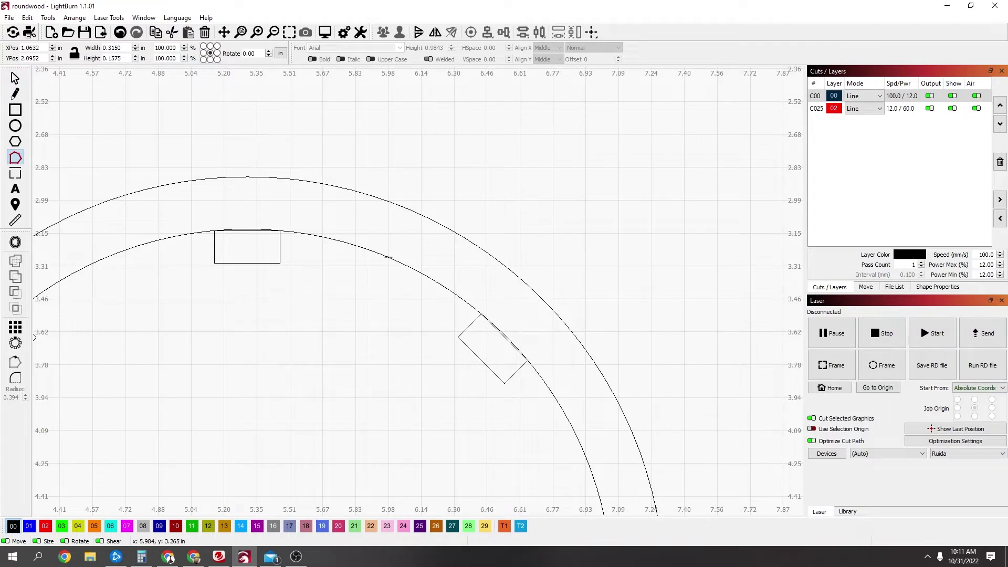
left_click(388, 257)
scroll(342, 260, "up", 3)
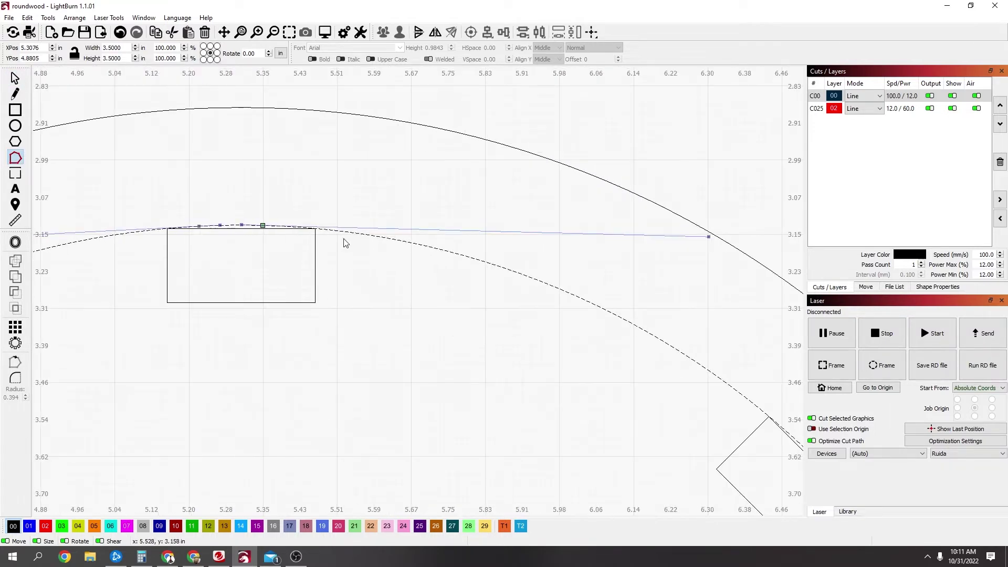
scroll(341, 243, "up", 3)
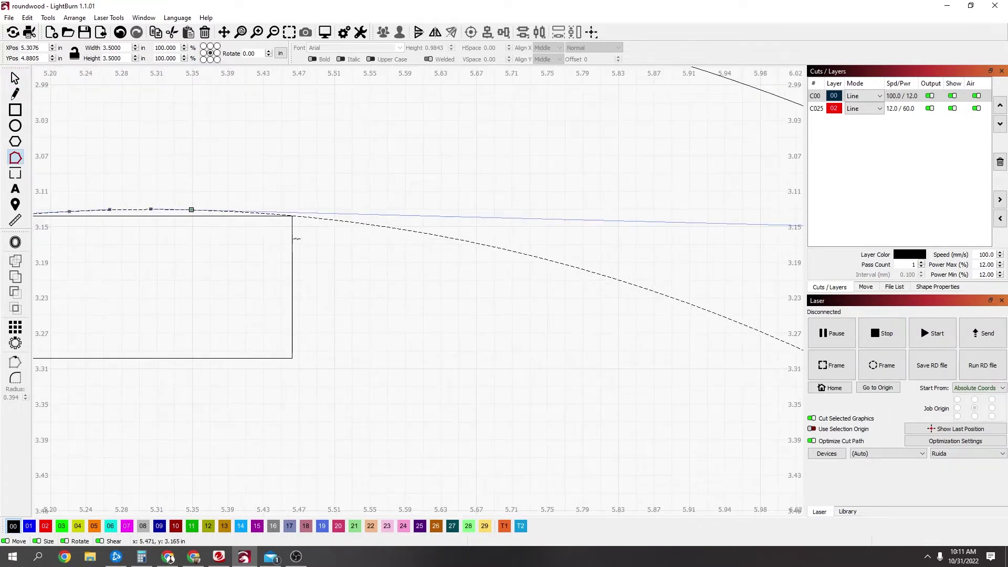
left_click(289, 209)
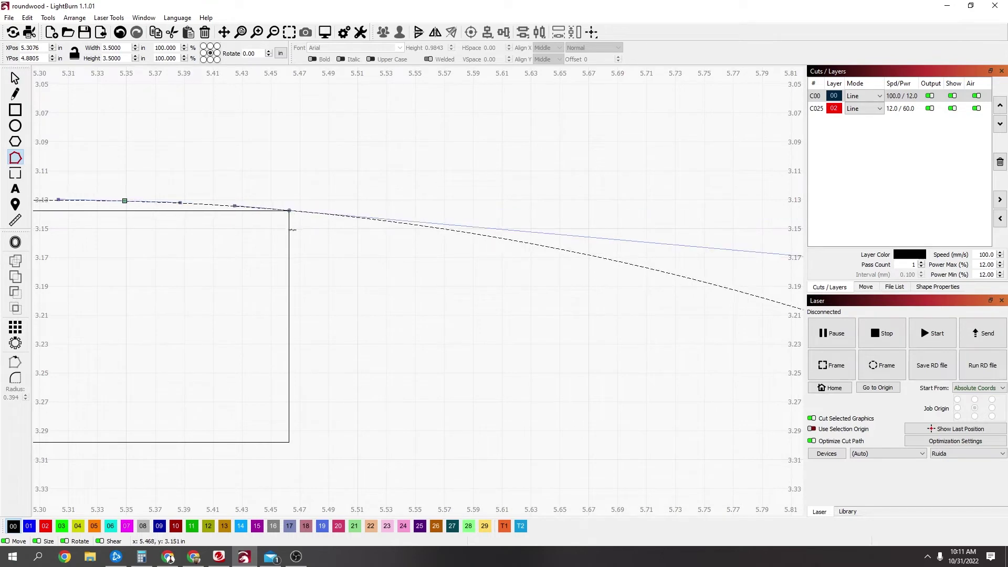
scroll(506, 400, "down", 8)
scroll(477, 378, "up", 2)
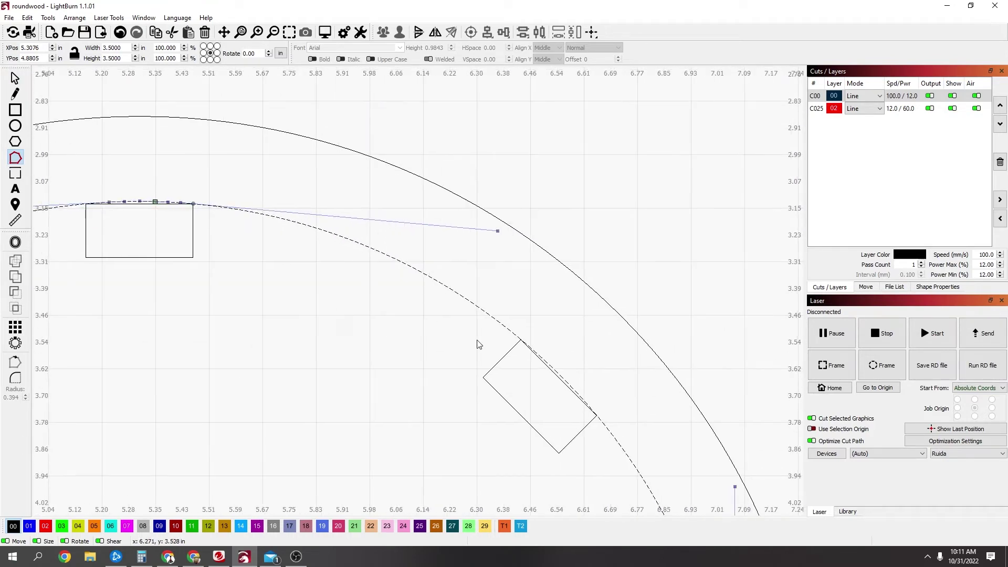
scroll(520, 341, "up", 4)
left_click(536, 331)
scroll(520, 330, "down", 5)
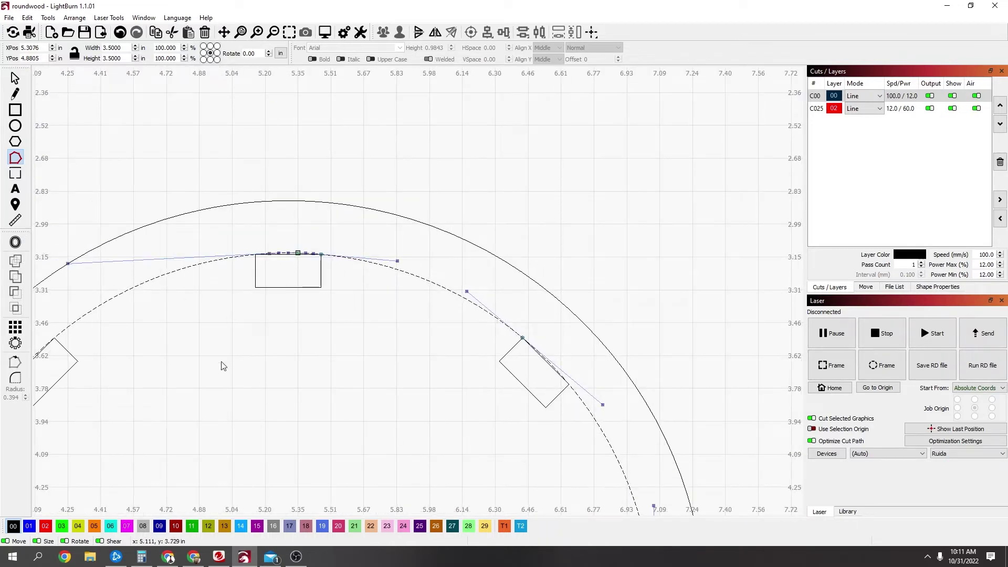
left_click(12, 223)
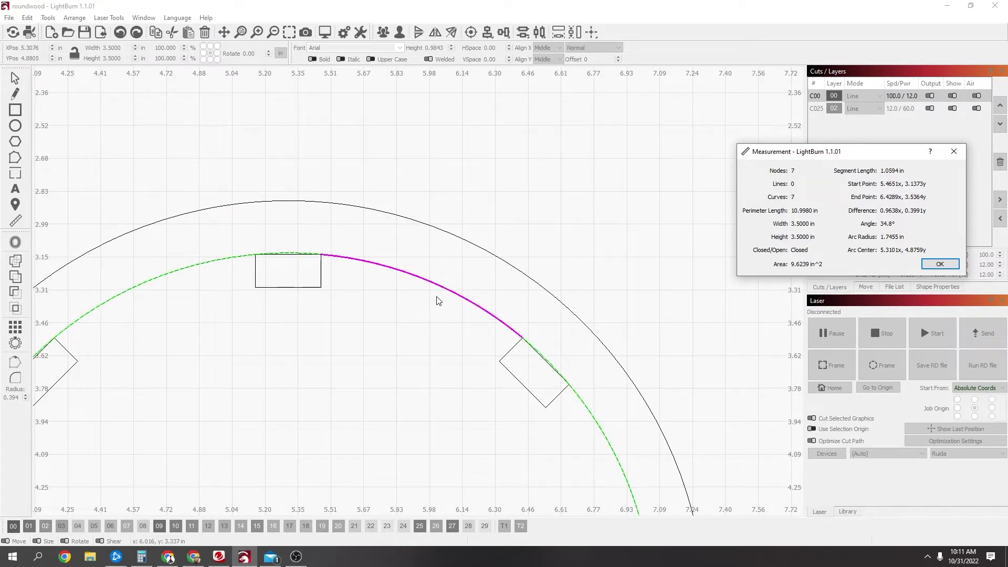
left_click(575, 282)
left_click(940, 263)
scroll(280, 276, "down", 6)
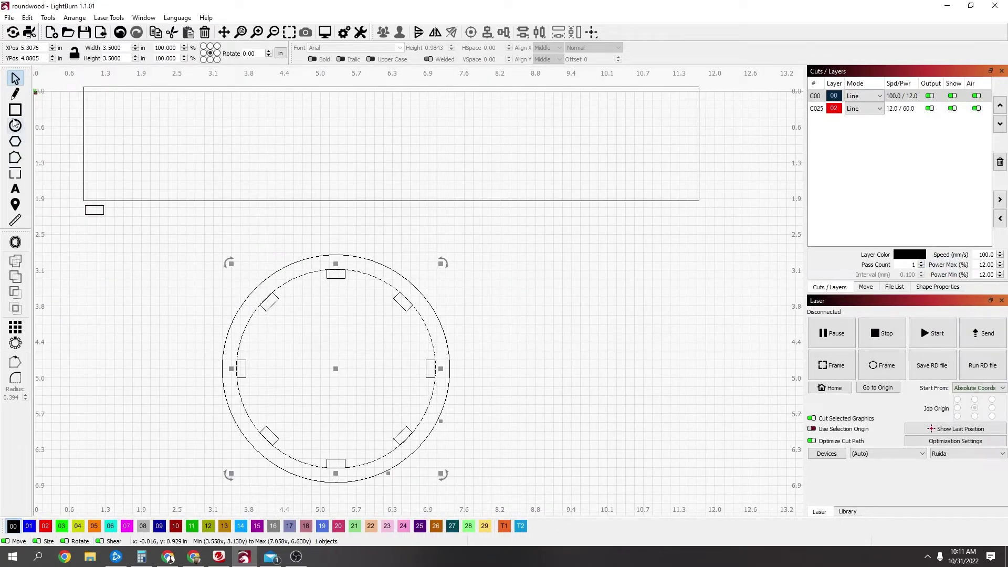
- Grid-array the spare tab into 9 columns at 1.0594-inch spacing along the strip's bottom
left_click(102, 211)
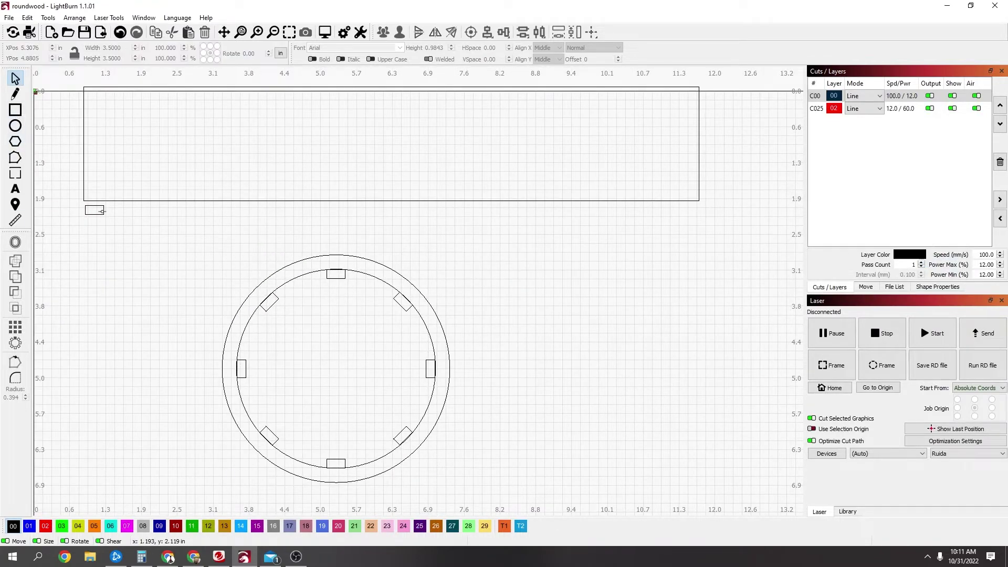
left_click(103, 211)
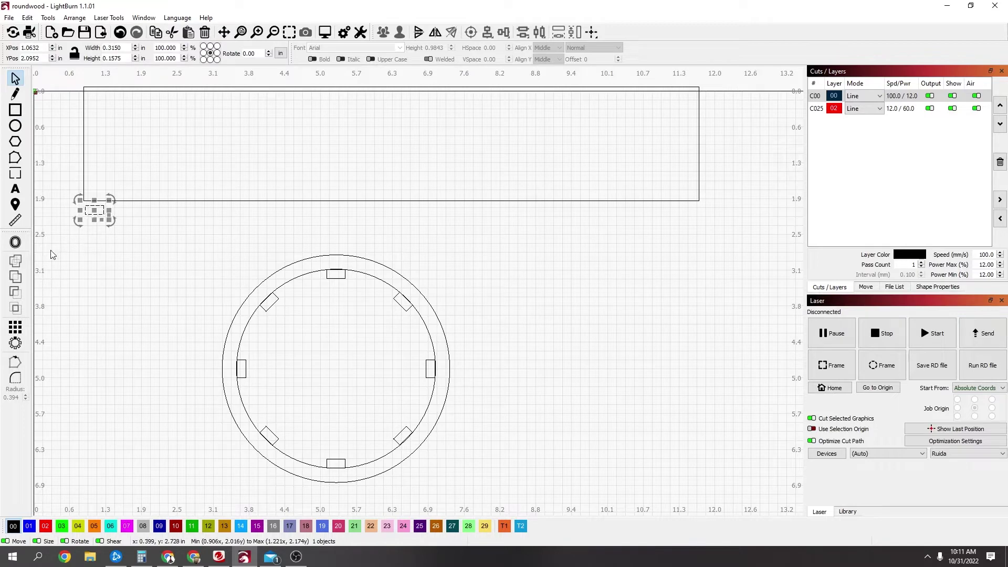
left_click(15, 327)
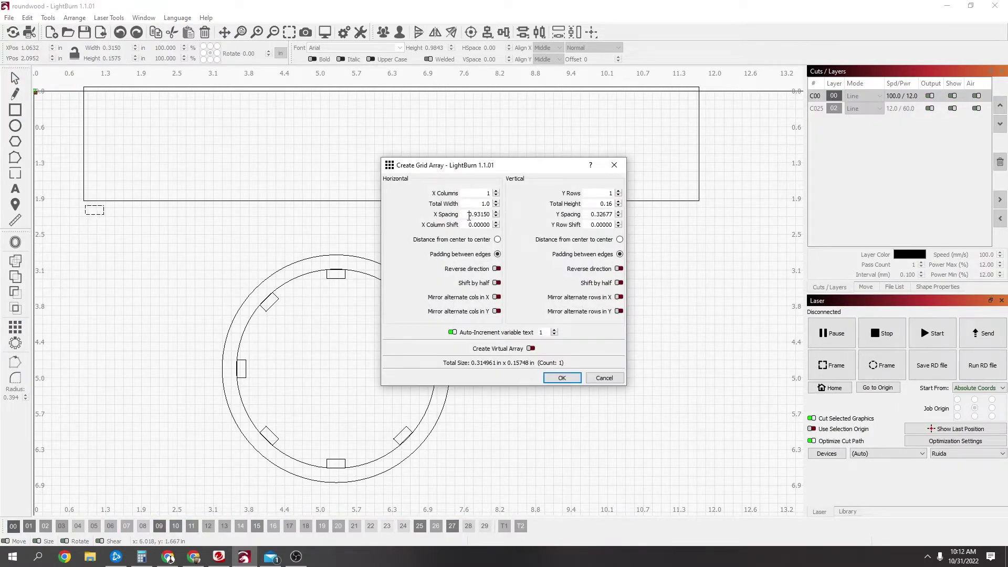
double_click(480, 216)
type("1")
left_click(496, 193)
left_click(496, 193)
left_click(496, 192)
left_click(496, 193)
left_click(496, 193)
left_click(496, 193)
left_click(496, 193)
left_click(496, 193)
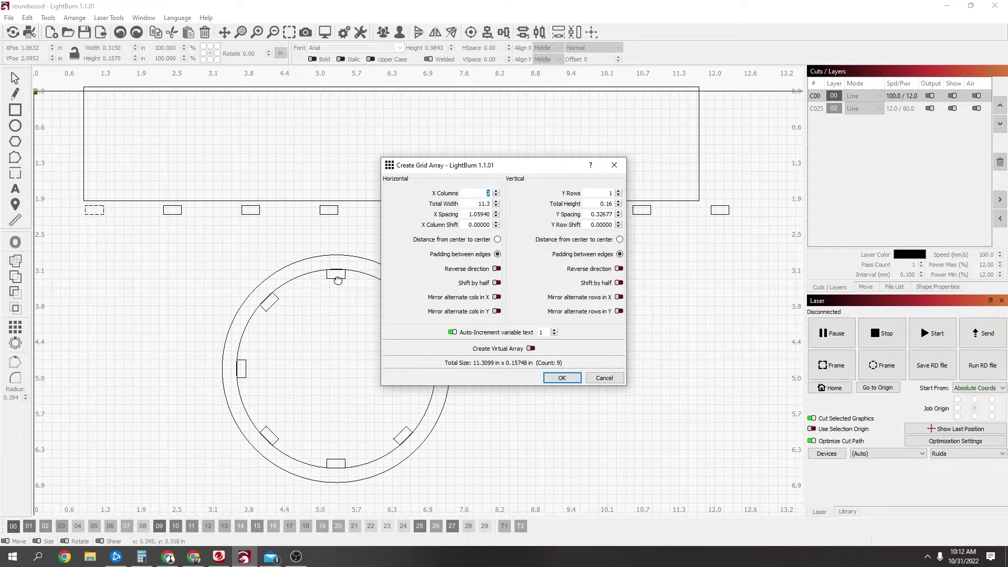
- Select the nine tabs and position them hanging from the strip's bottom edge
left_click(563, 378)
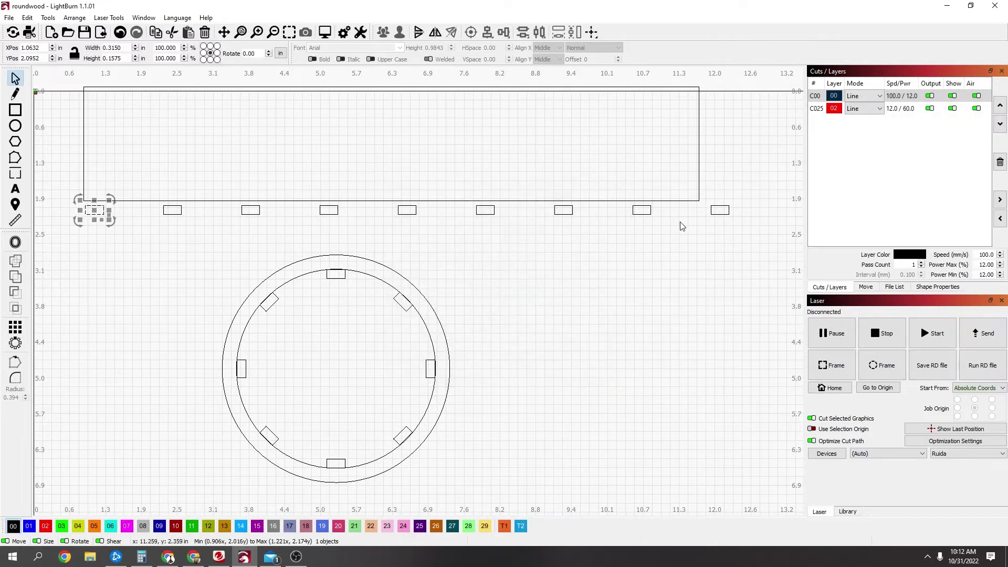
left_click_drag(766, 204, 57, 234)
scroll(346, 225, "up", 3)
scroll(431, 202, "down", 2)
left_click_drag(431, 202, 413, 191)
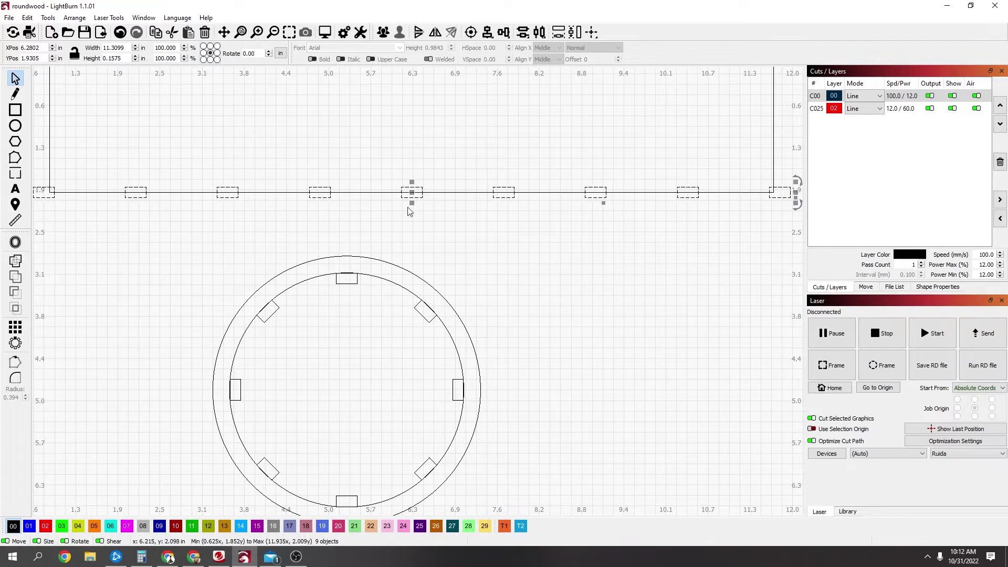
scroll(411, 213, "up", 8)
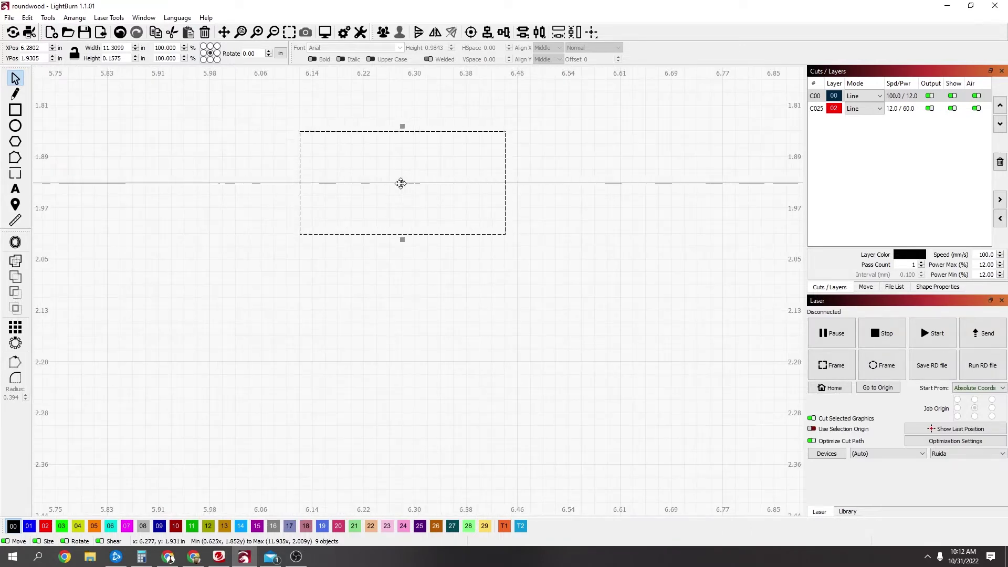
left_click_drag(402, 182, 397, 235)
- Shrink the leftmost tab to about 4 mm wide
scroll(397, 237, "down", 10)
scroll(162, 279, "up", 3)
left_click(162, 279)
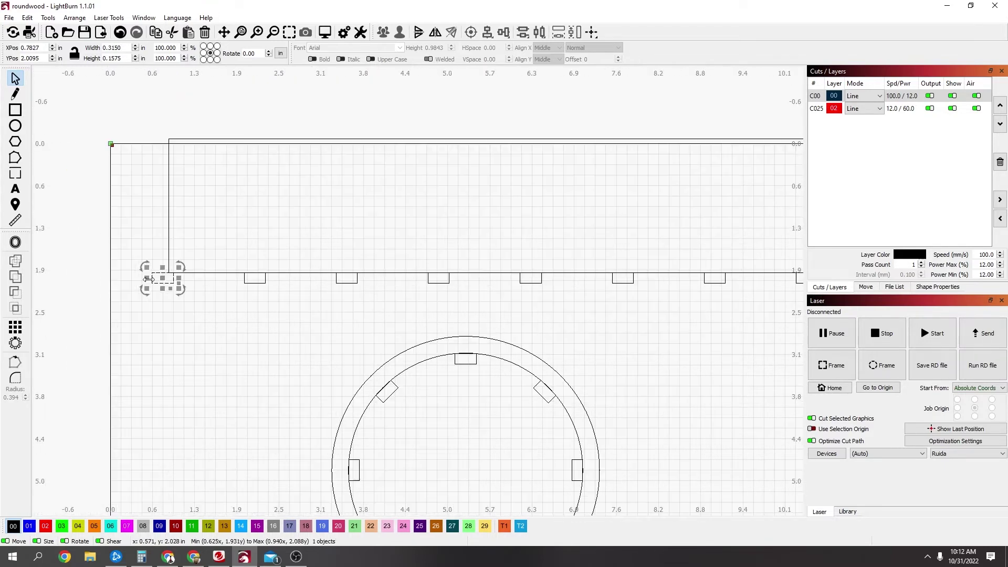
left_click_drag(162, 279, 166, 278)
scroll(164, 278, "up", 3)
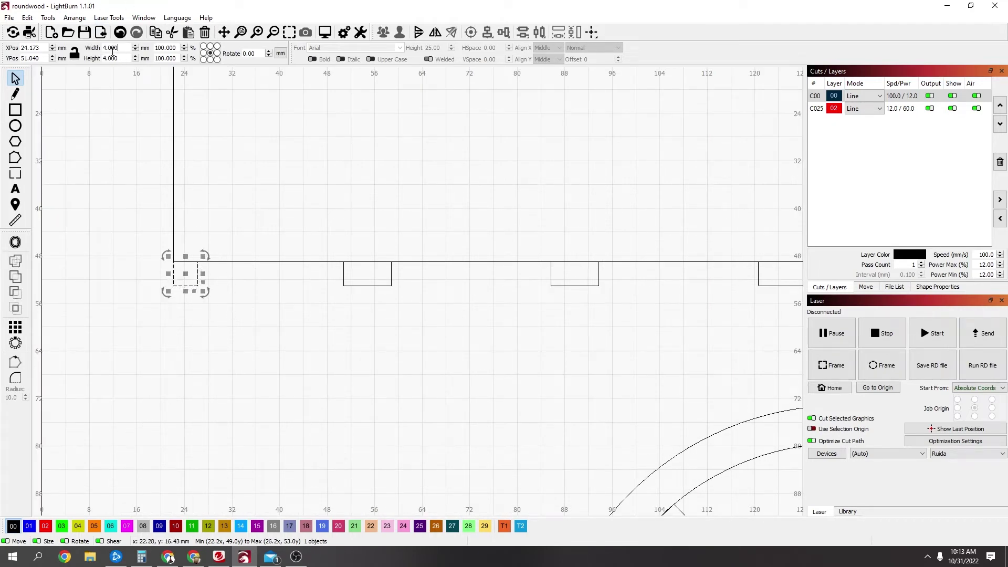
- Move the tab square to the strip's right end and set its width to 4 mm
scroll(173, 273, "up", 5)
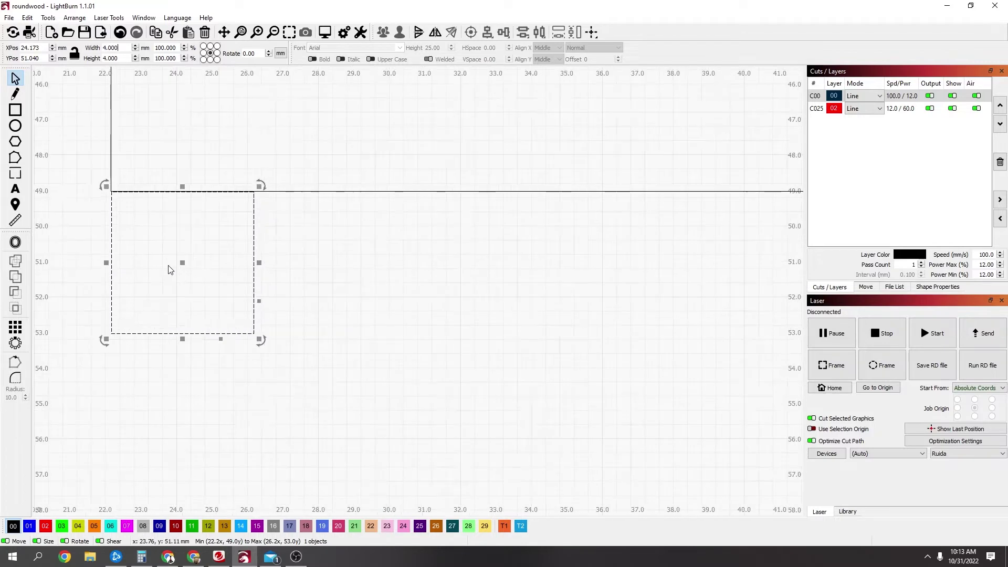
scroll(169, 270, "down", 8)
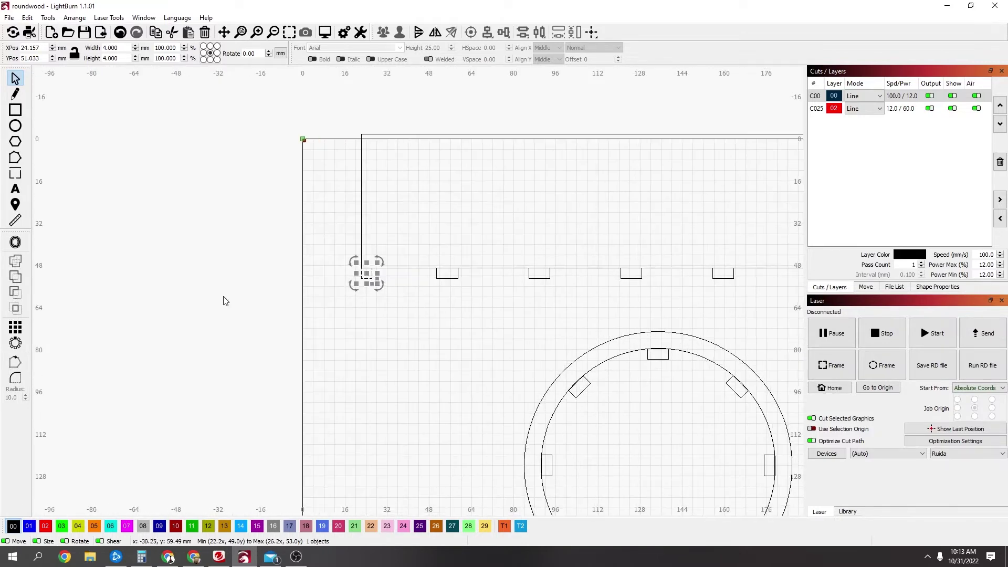
scroll(556, 301, "down", 2)
scroll(630, 311, "down", 1)
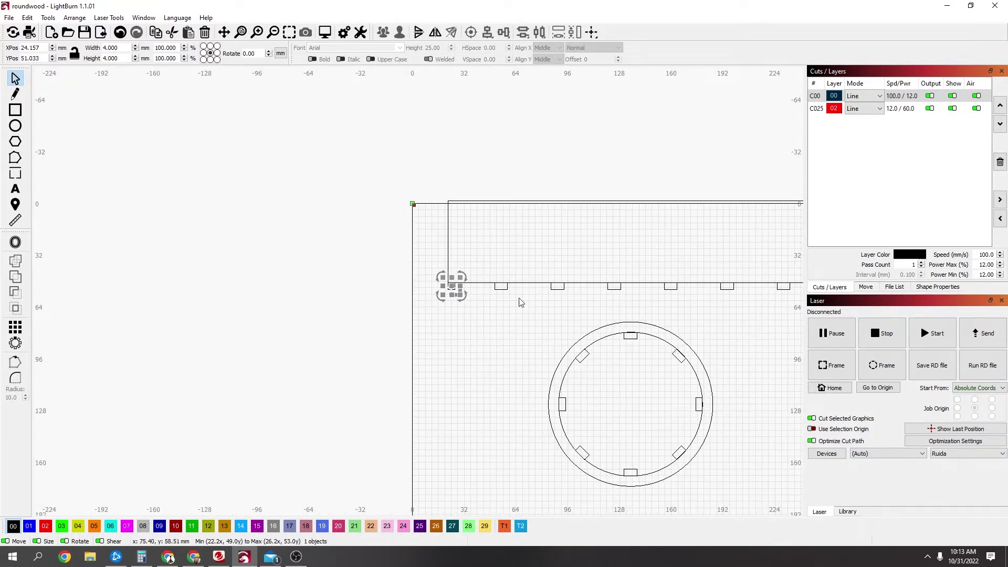
scroll(618, 331, "down", 1)
scroll(618, 331, "right", 3)
left_click_drag(315, 281, 404, 277)
scroll(416, 277, "up", 3)
scroll(414, 276, "up", 8)
left_click_drag(314, 267, 197, 267)
key("ctrl+a")
type("4")
key("Return")
- Select all nine tabs along the strip's bottom edge
scroll(304, 266, "down", 2)
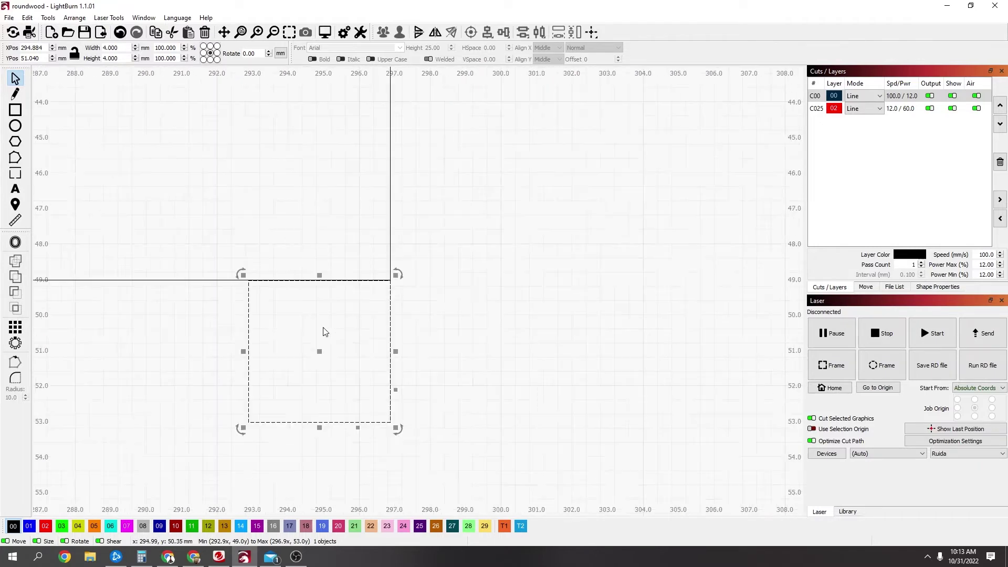
scroll(317, 337, "down", 5)
left_click_drag(432, 355, 168, 370)
scroll(443, 300, "up", 2)
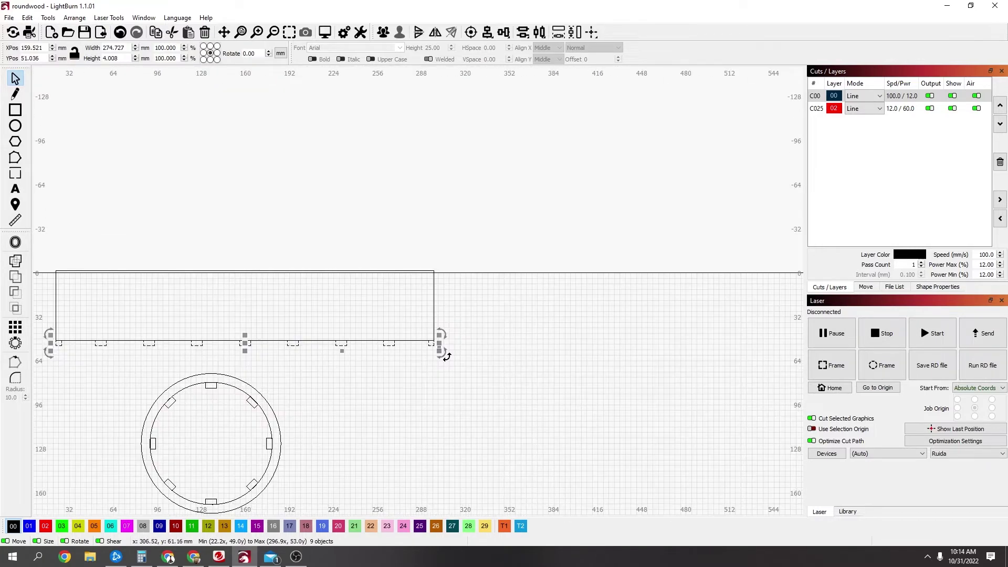
scroll(209, 344, "up", 12)
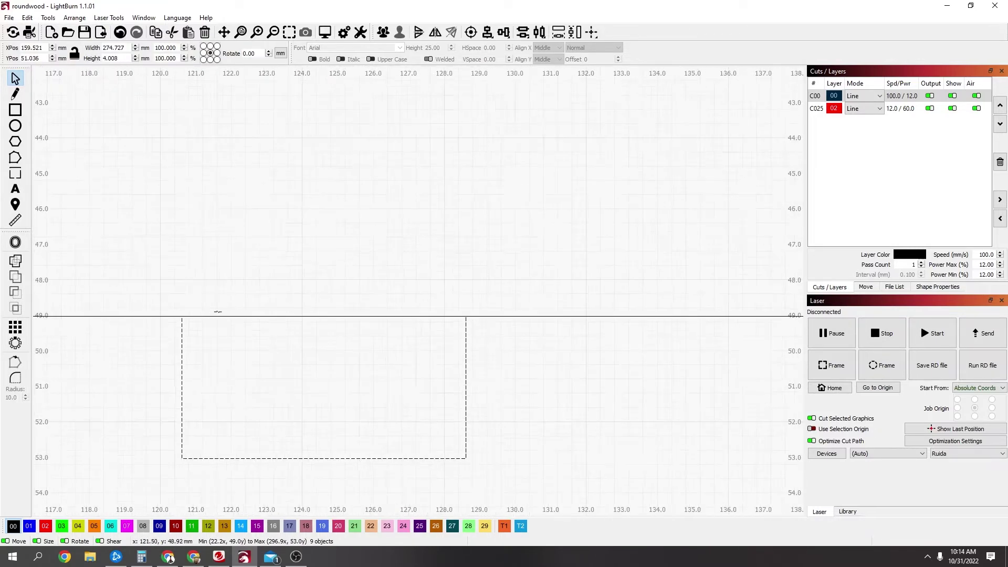
scroll(408, 321, "down", 12)
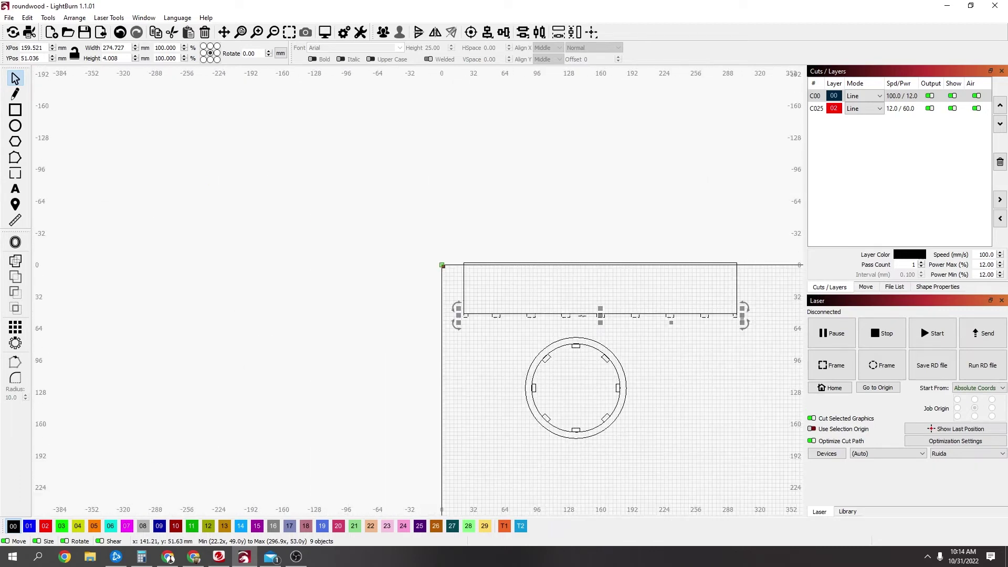
- Boolean-weld the nine tabs into the strip outline, then delete the ring's inner circle
left_click(736, 288, "shift")
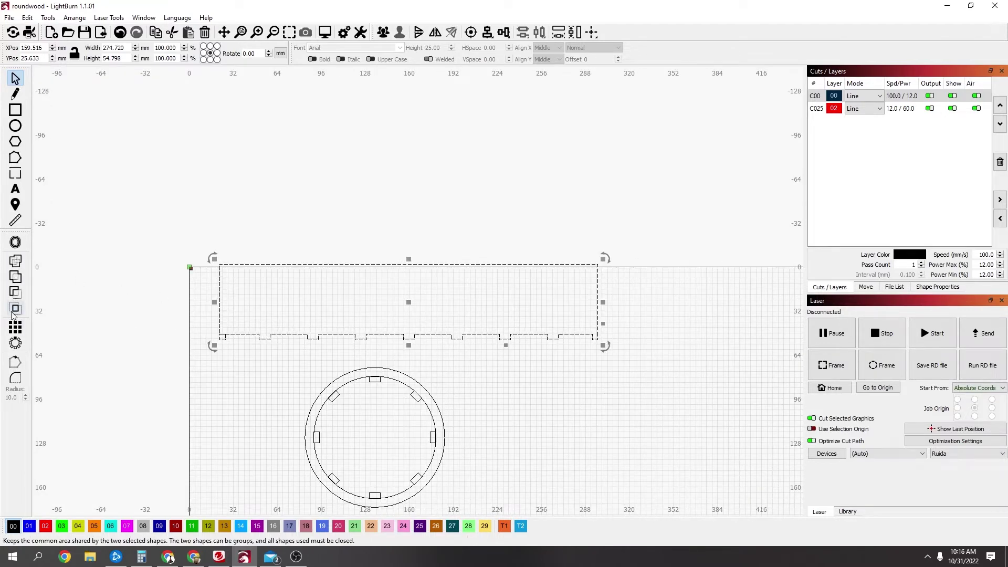
left_click(14, 309)
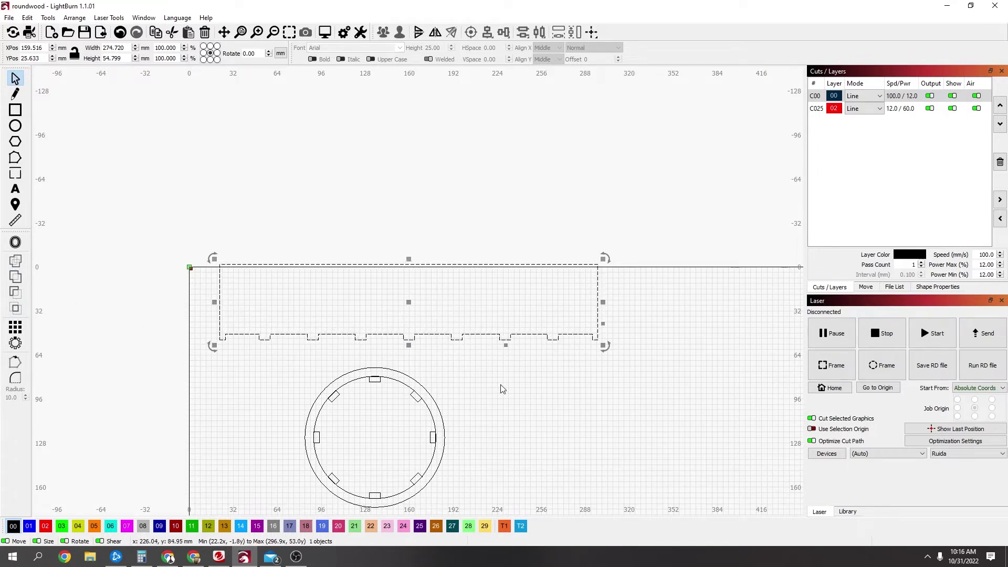
left_click(428, 409)
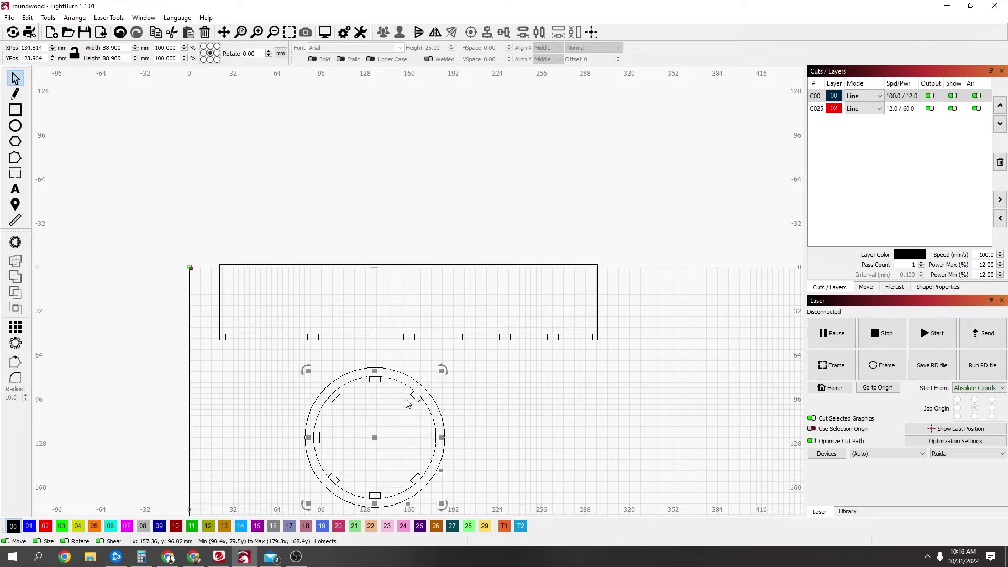
key("Delete")
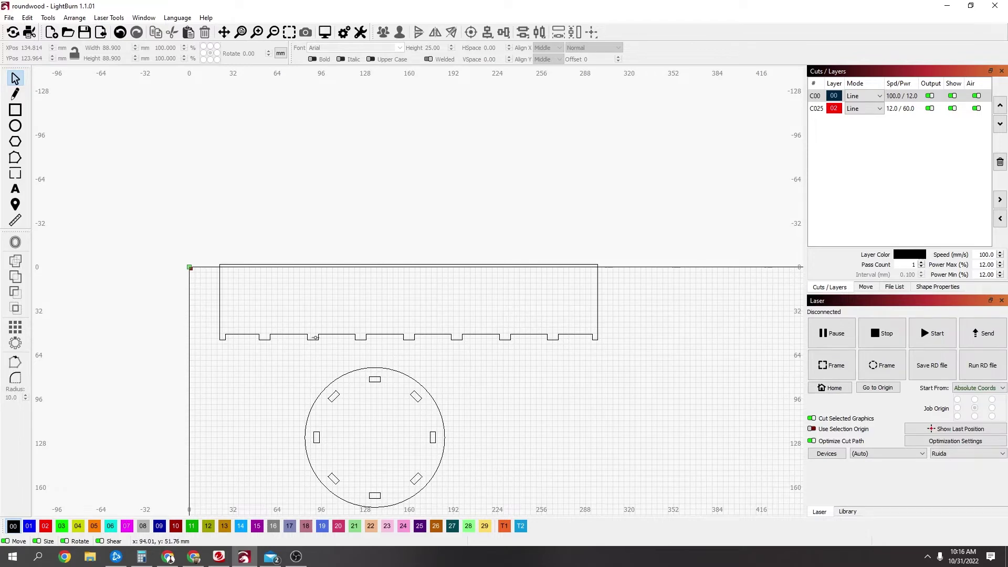
- Flip the strip copy vertically and raise it about 3.6 mm so tabs line both long edges
left_click_drag(646, 297, 163, 353)
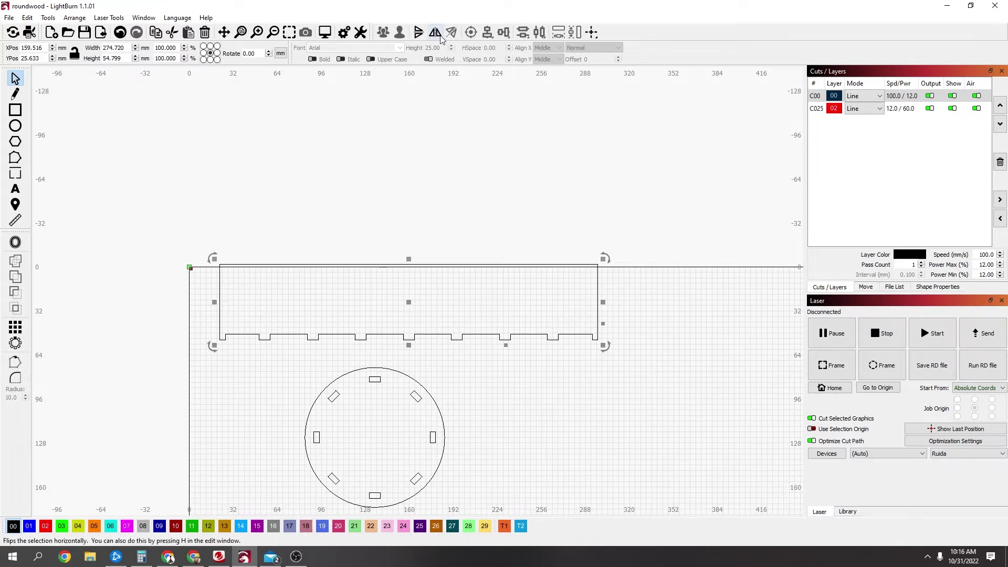
left_click(419, 33)
scroll(400, 285, "up", 5)
scroll(420, 321, "up", 3)
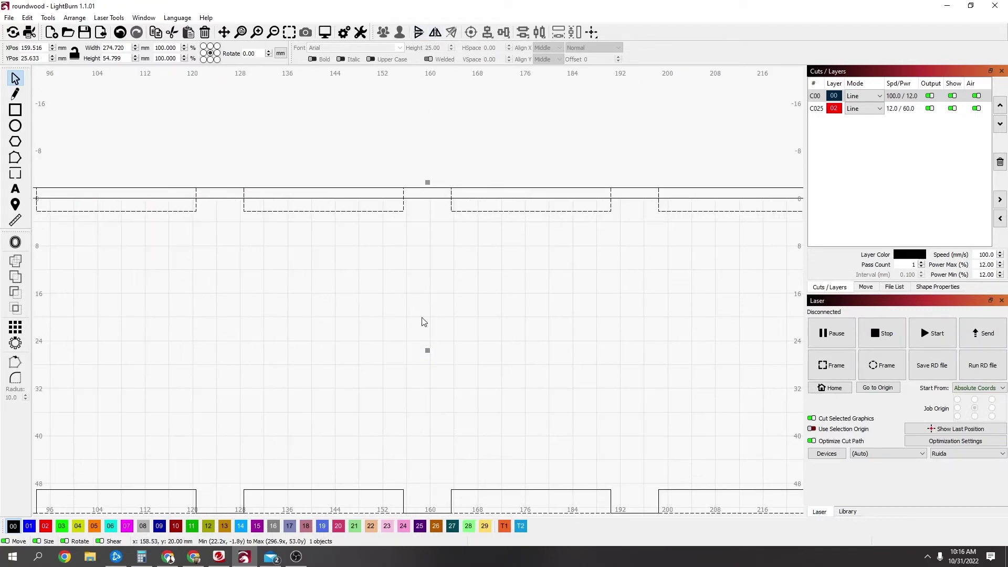
left_click_drag(425, 351, 425, 329)
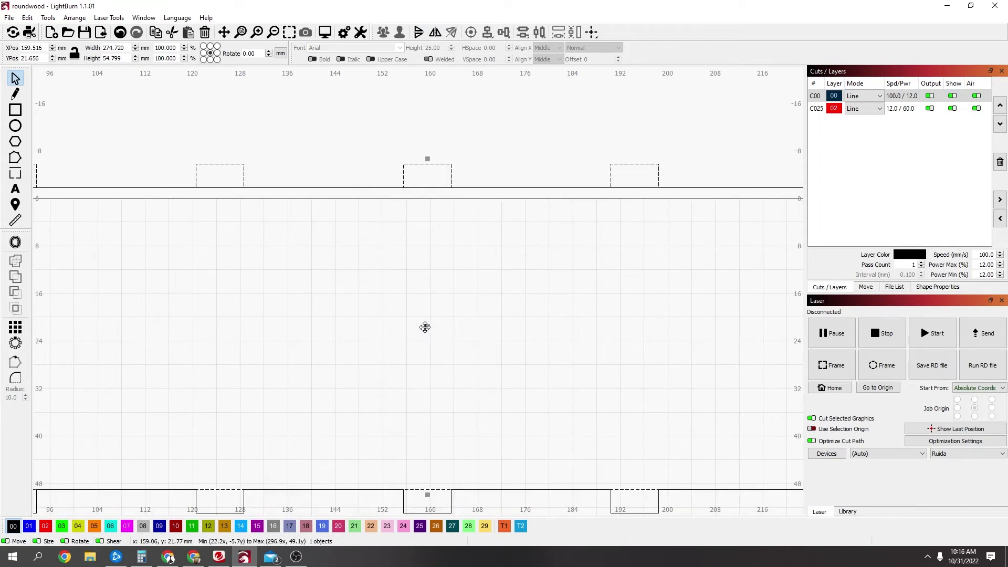
scroll(315, 189, "up", 4)
scroll(323, 206, "down", 6)
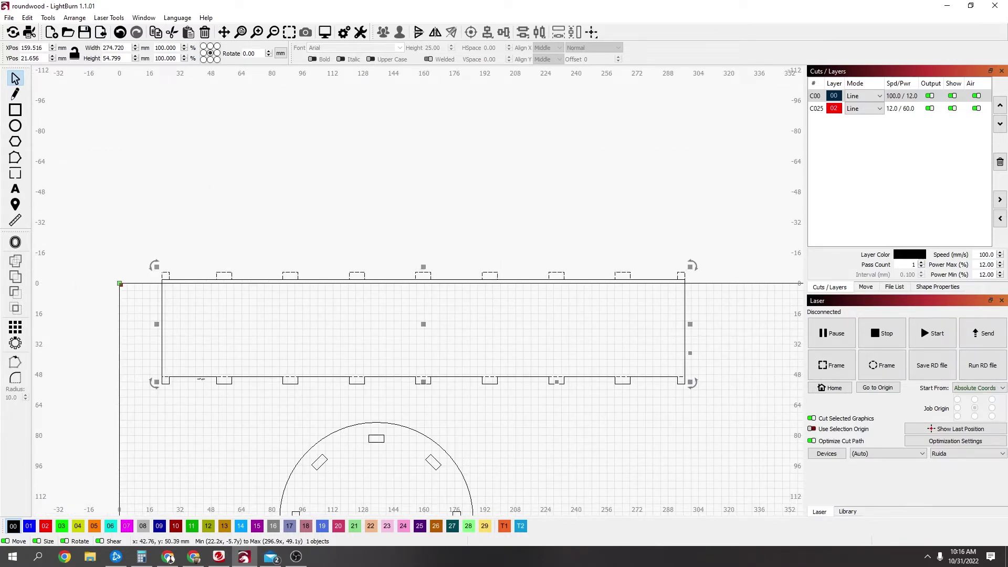
key("Escape")
- Weld the two overlapping strips into one double-tabbed outline
left_click(199, 376)
left_click(15, 261)
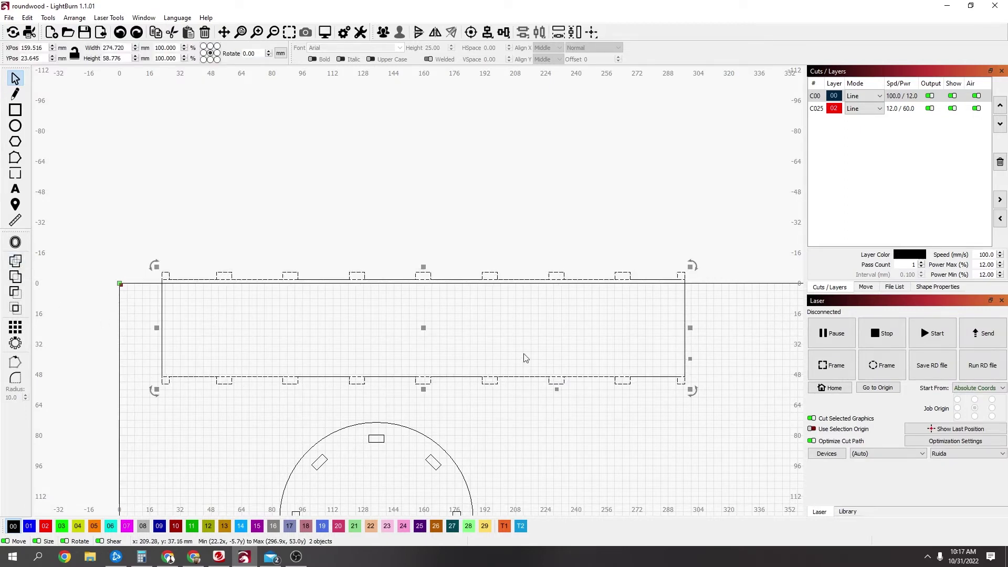
scroll(463, 303, "up", 3)
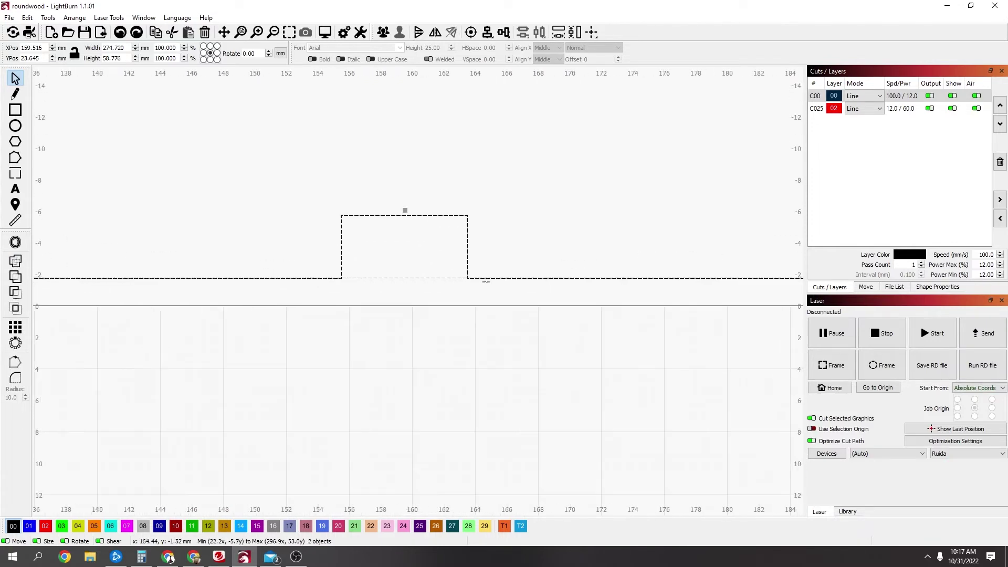
scroll(356, 336, "down", 5)
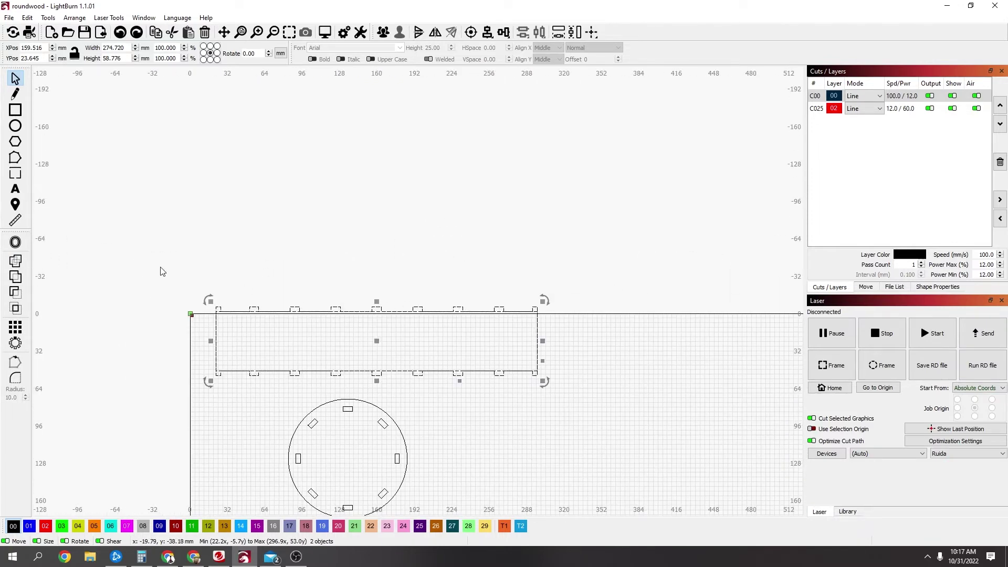
left_click(15, 261)
scroll(388, 398, "down", 2)
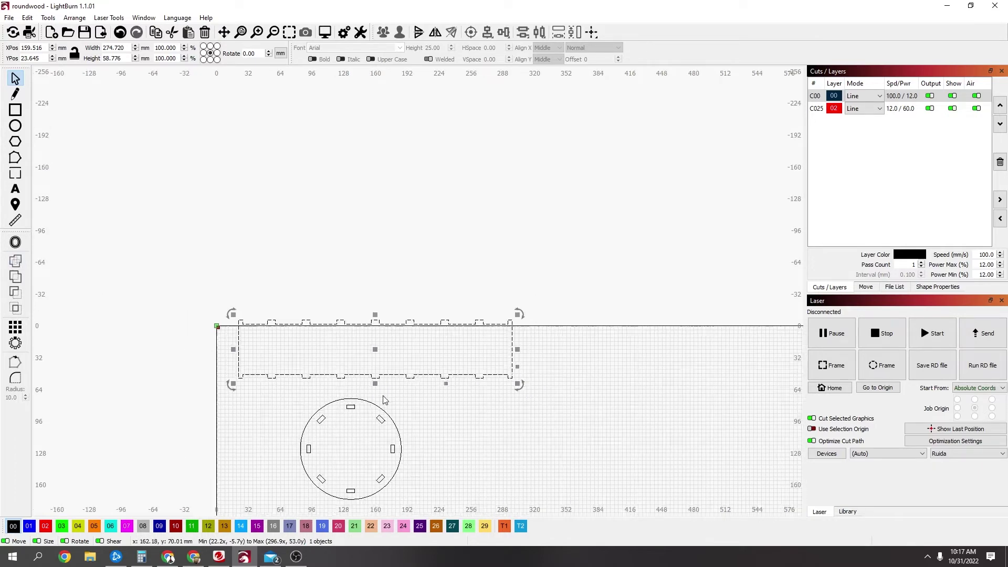
scroll(400, 402, "down", 2)
left_click(398, 413)
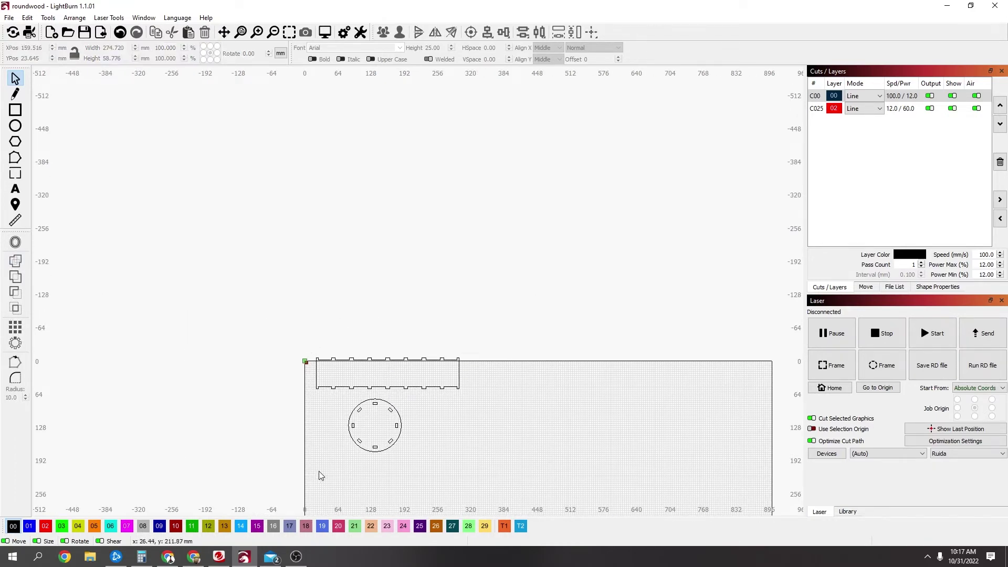
- Copy the slotted disc with all its slots and place it beside the original
left_click_drag(321, 474, 340, 458)
left_click(307, 388)
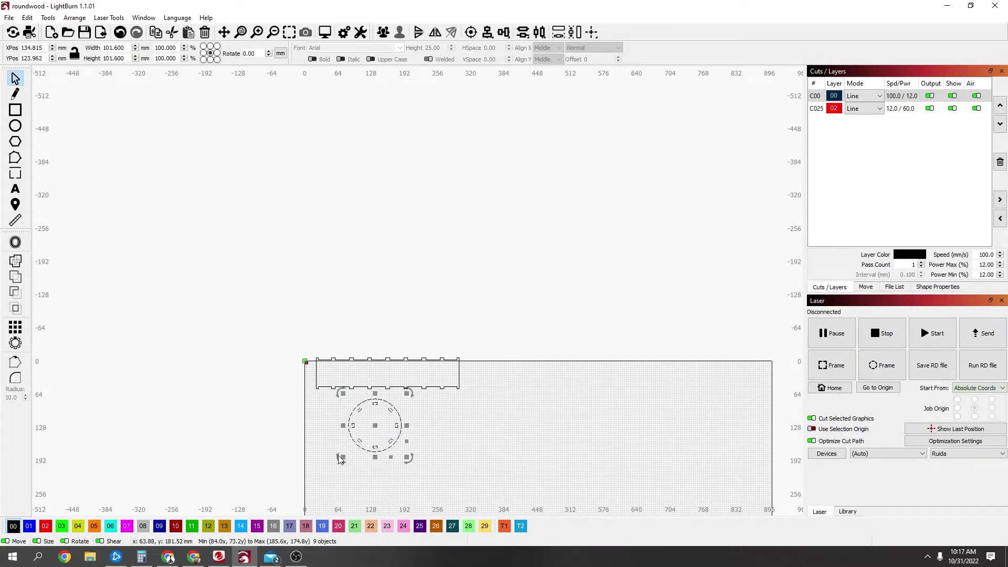
left_click_drag(373, 421, 431, 429)
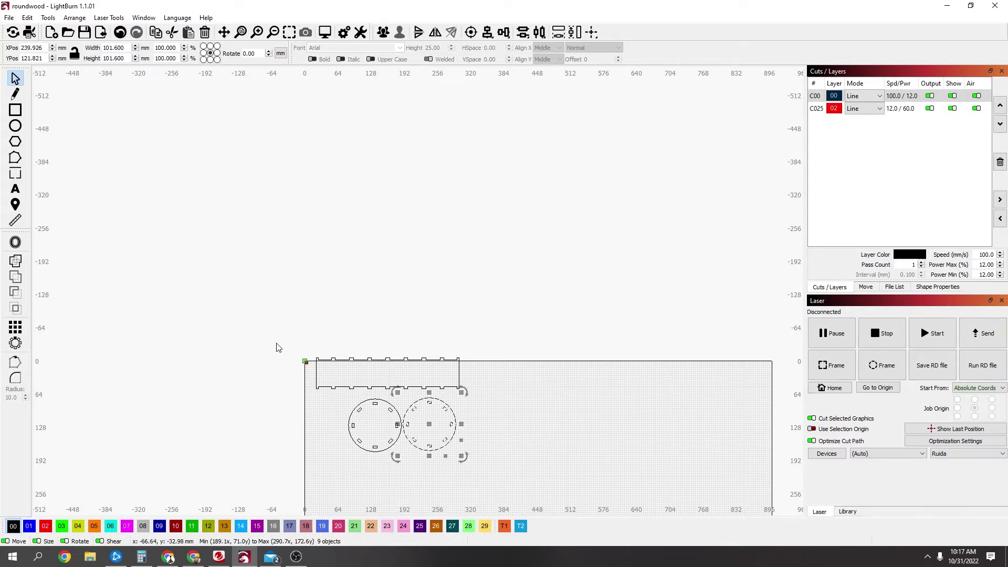
scroll(336, 352, "up", 2)
- Move the welded strip below the two discs
left_click_drag(565, 344, 287, 420)
scroll(450, 315, "down", 3)
left_click_drag(450, 244, 444, 345)
scroll(395, 371, "up", 5)
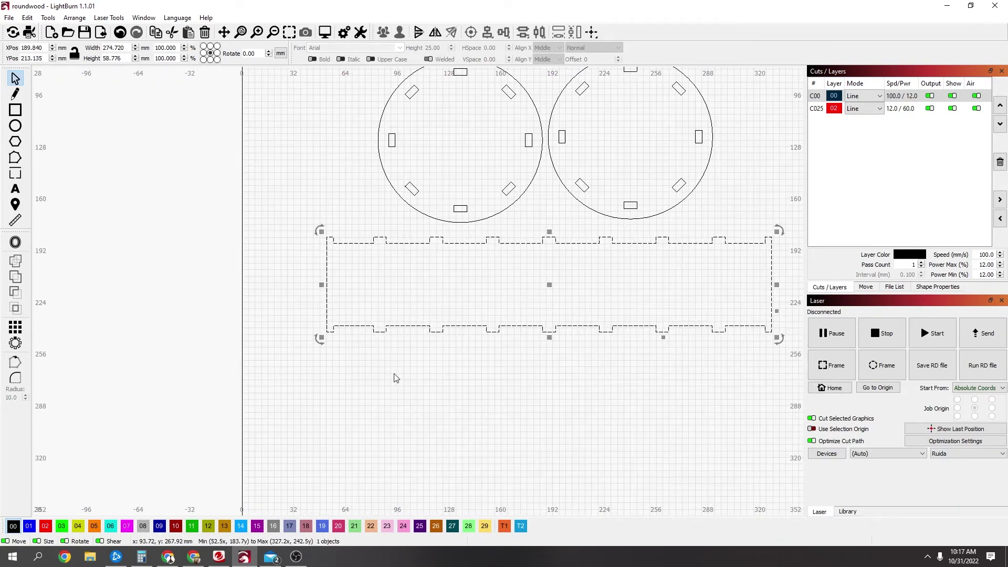
left_click_drag(391, 383, 332, 392)
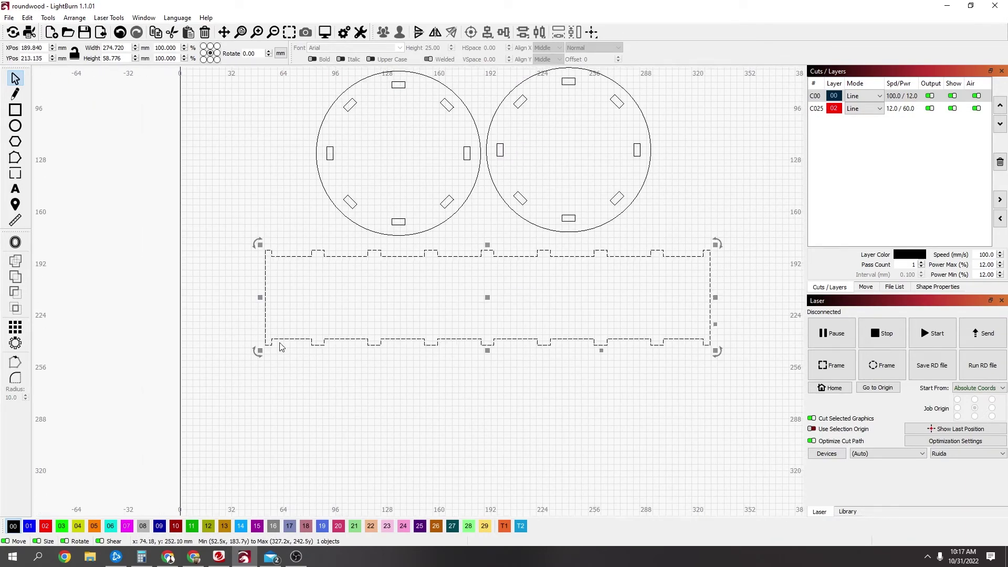
- Draw a thin rectangle at the strip's left end and set its width to 1.5 mm
key("ctrl+r")
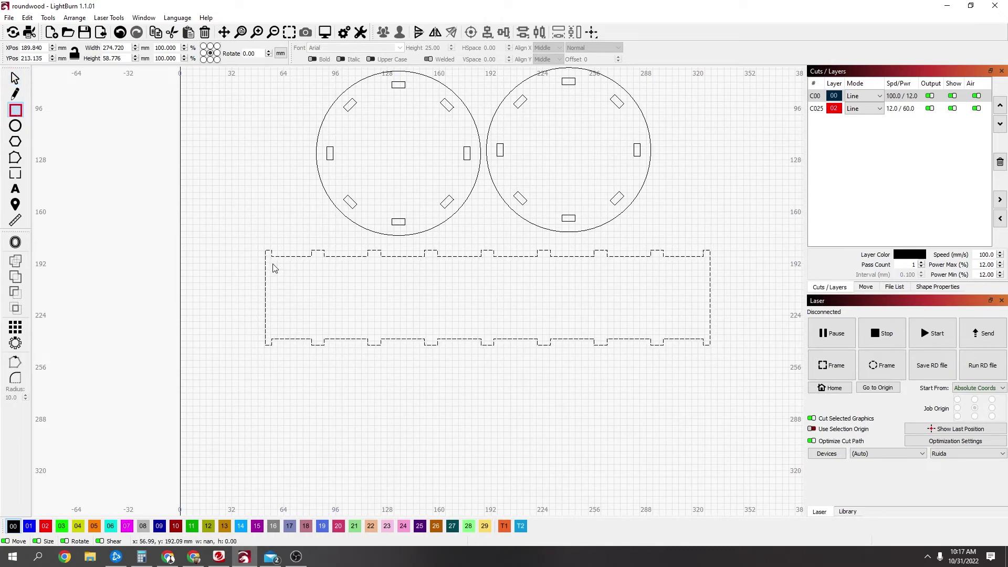
left_click_drag(272, 266, 278, 332)
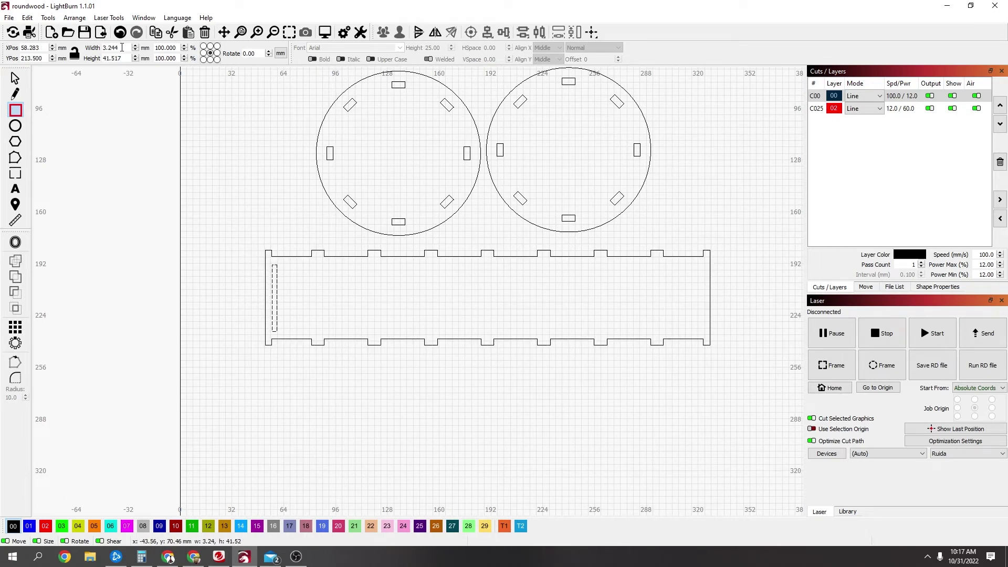
left_click_drag(112, 47, 93, 55)
type("1.5")
- Stretch the bar to span the strip's full height (about 50.8 mm) and nudge it 1 mm left
left_click(15, 78)
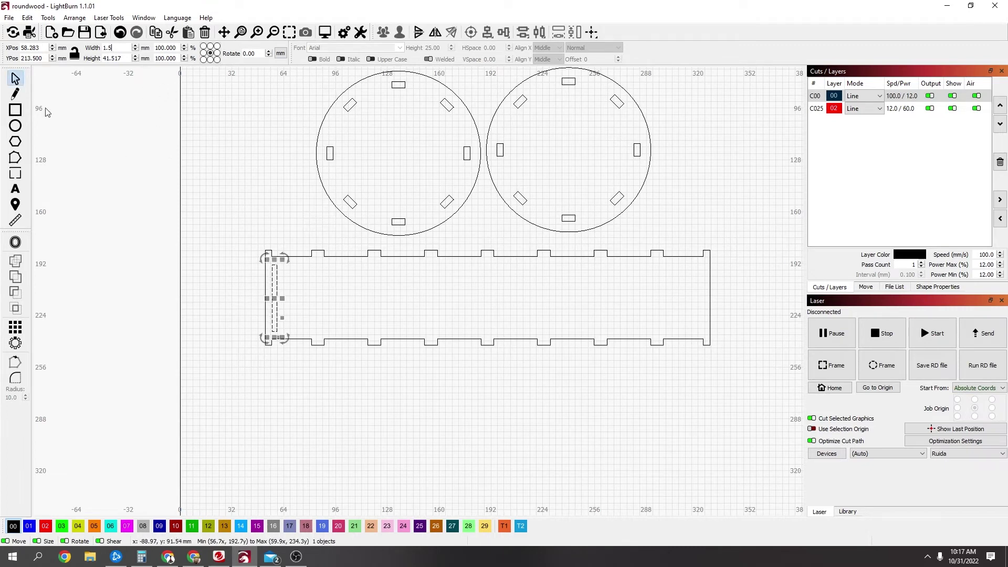
scroll(280, 260, "up", 8)
left_click_drag(251, 284, 249, 244)
scroll(298, 383, "down", 4)
scroll(329, 227, "up", 2)
scroll(298, 330, "up", 3)
left_click_drag(288, 336, 289, 386)
scroll(321, 155, "down", 2)
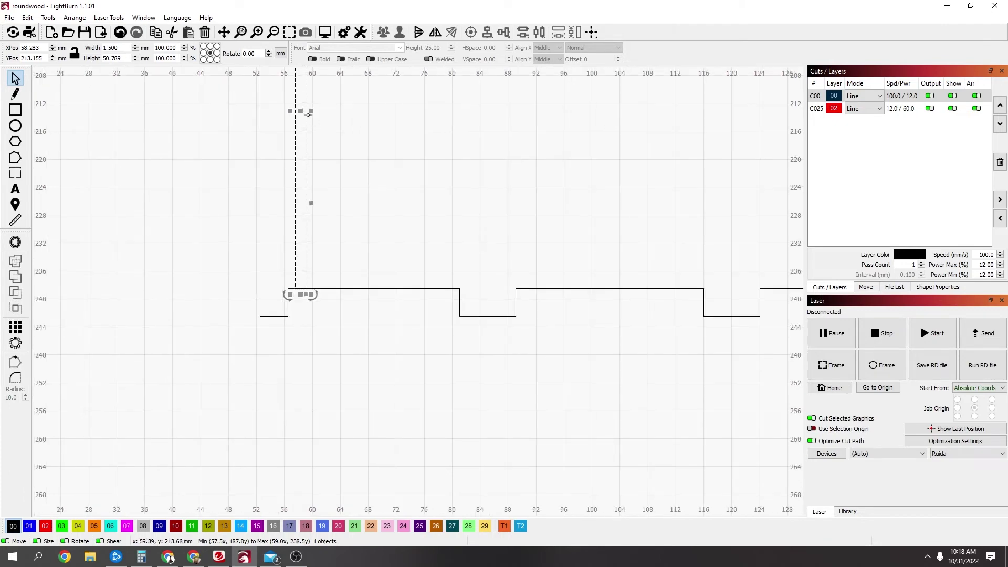
left_click_drag(299, 111, 292, 111)
scroll(331, 161, "down", 3)
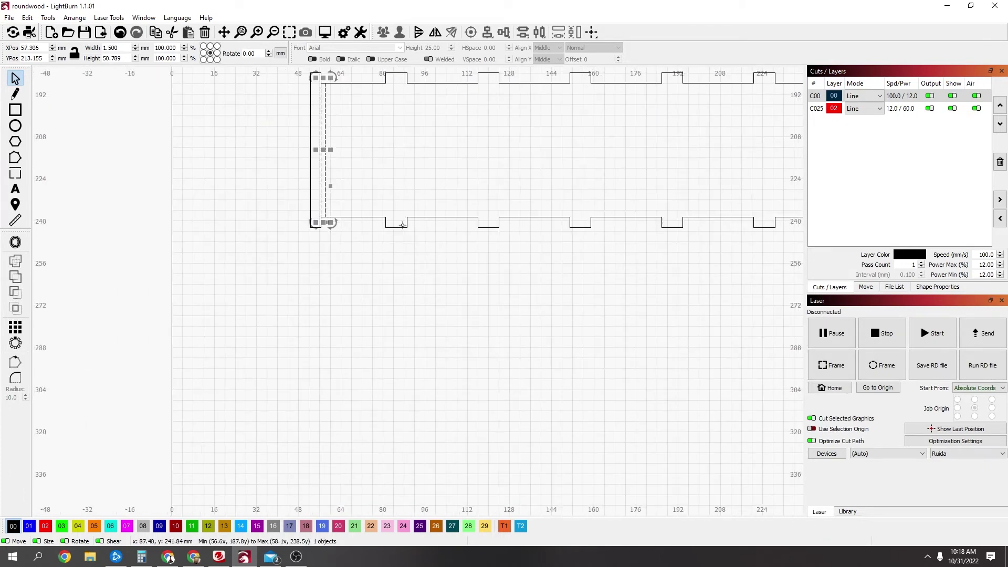
- Convert the thin rectangle into an editable path
left_click(87, 185)
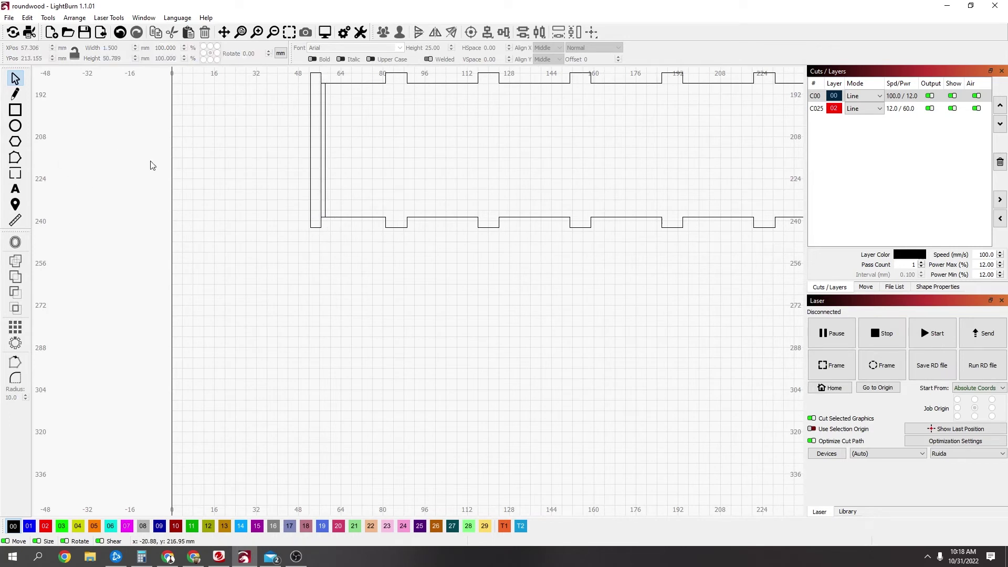
left_click(327, 142)
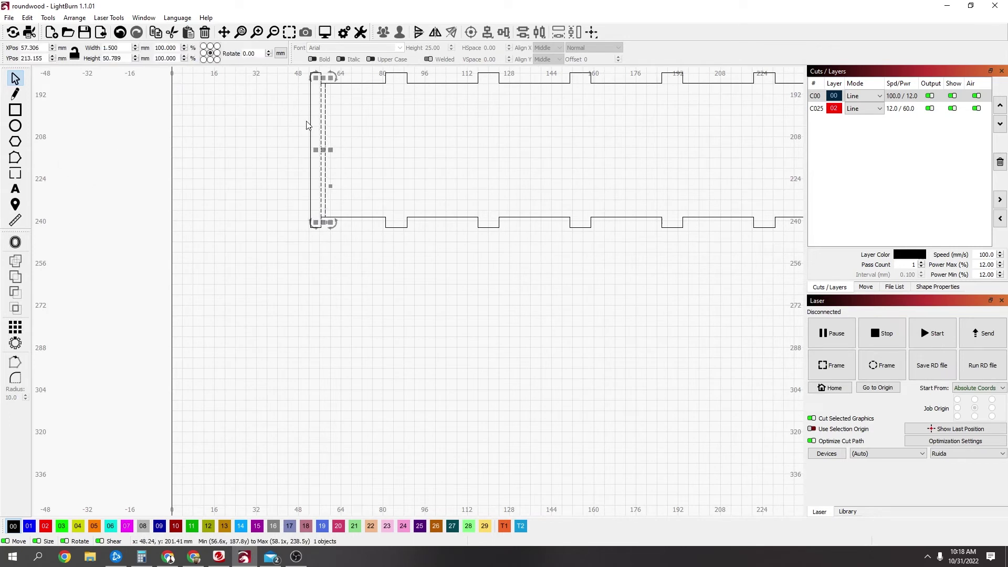
right_click(325, 124)
left_click(367, 247)
- In node editing, undo a misstep and insert a node on the right-hand line to split it
left_click(15, 158)
scroll(325, 215, "up", 3)
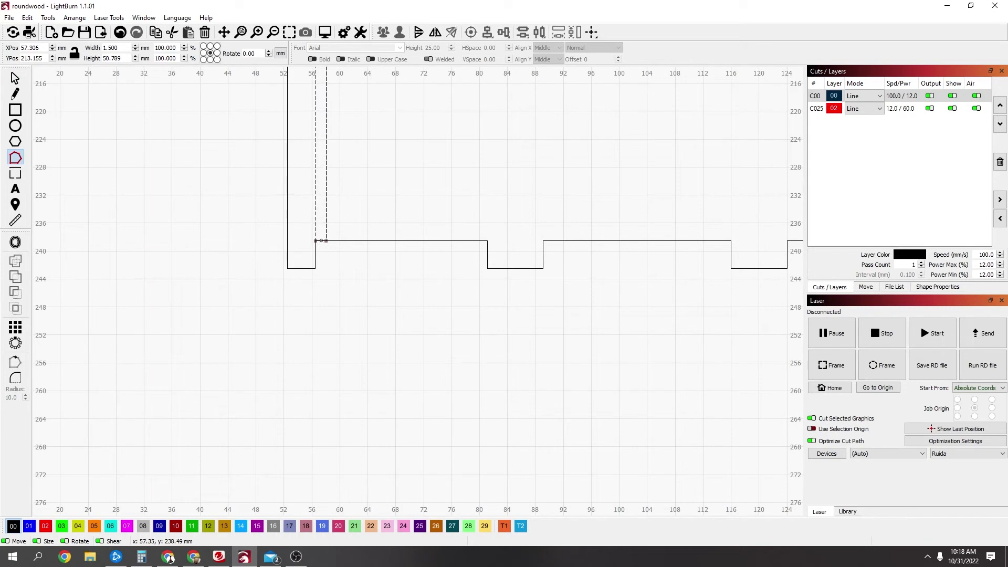
scroll(327, 164, "down", 3)
scroll(304, 300, "up", 2)
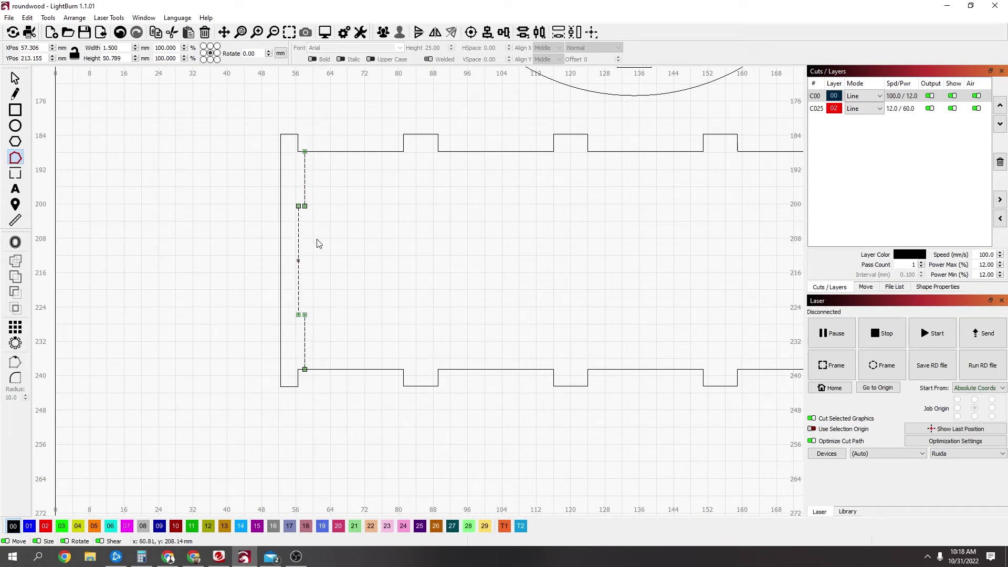
key("ctrl+z")
left_click(309, 264)
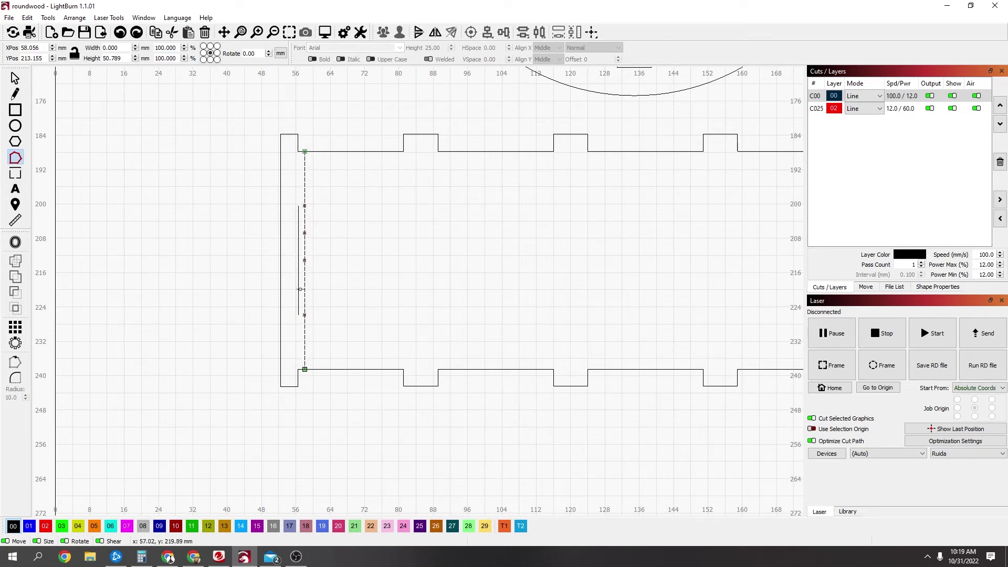
key("i")
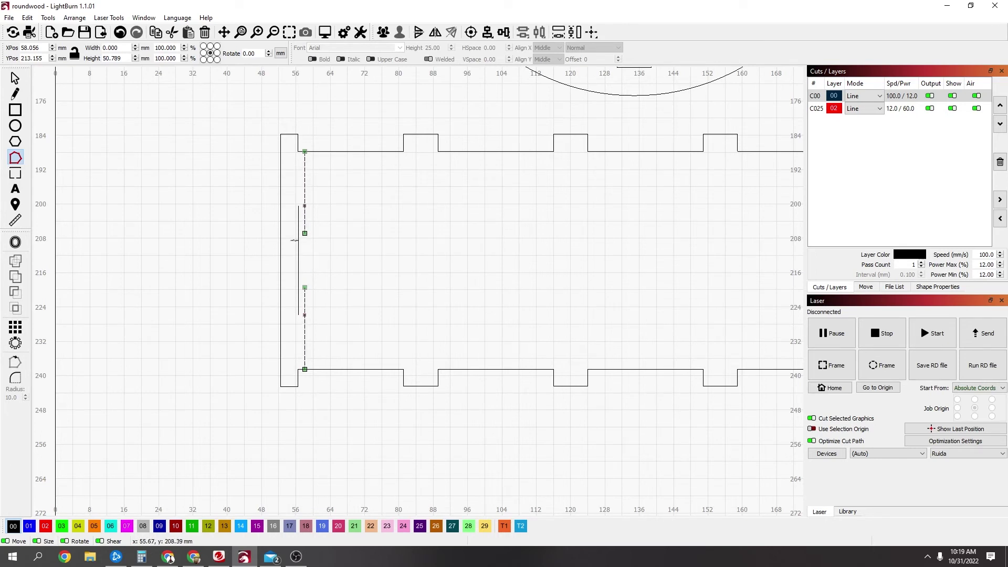
- Select all three slit lines and set the grid array's X spacing to 1.5 mm
left_click(15, 79)
left_click_drag(338, 199, 286, 315)
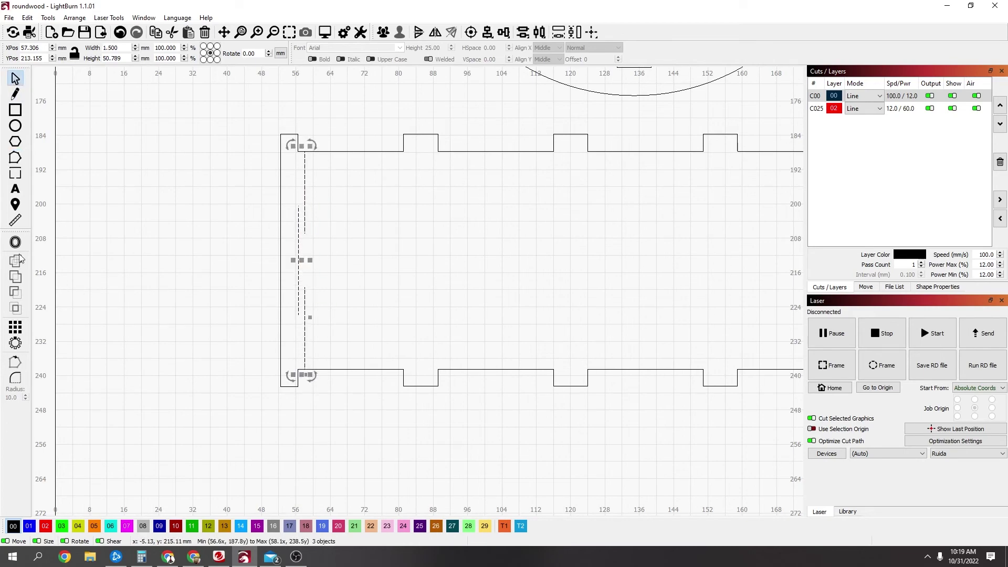
left_click(15, 327)
scroll(313, 317, "down", 1)
scroll(314, 317, "down", 1)
left_click_drag(504, 165, 148, 200)
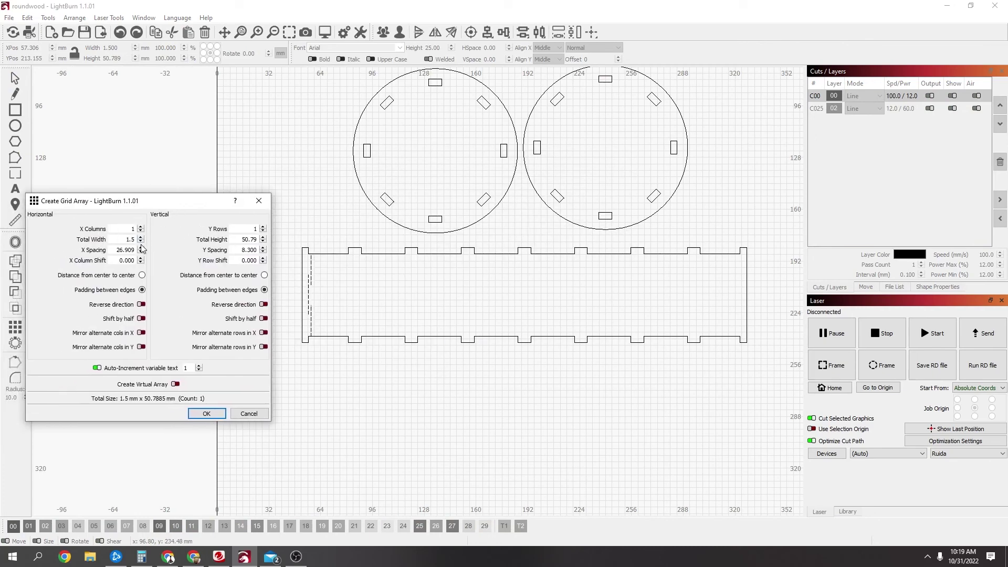
type("00")
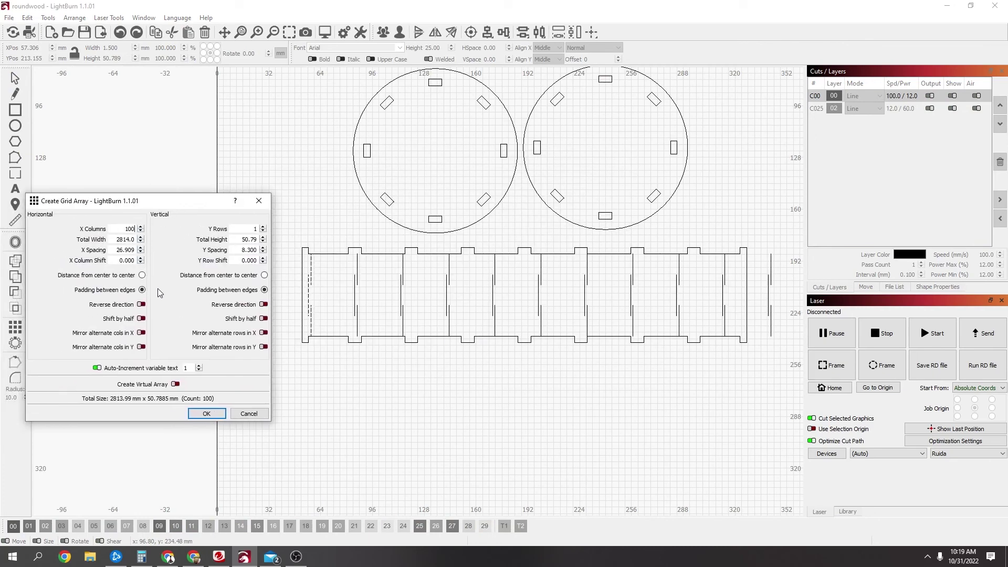
double_click(112, 250)
type("1.5")
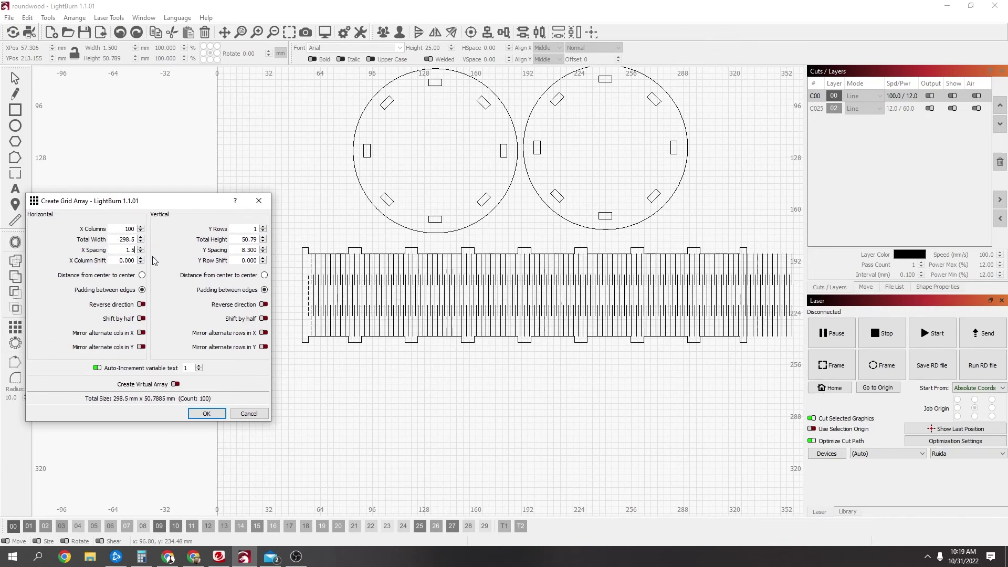
- Reduce the X column count to 89 and create the slit array
scroll(325, 315, "down", 5)
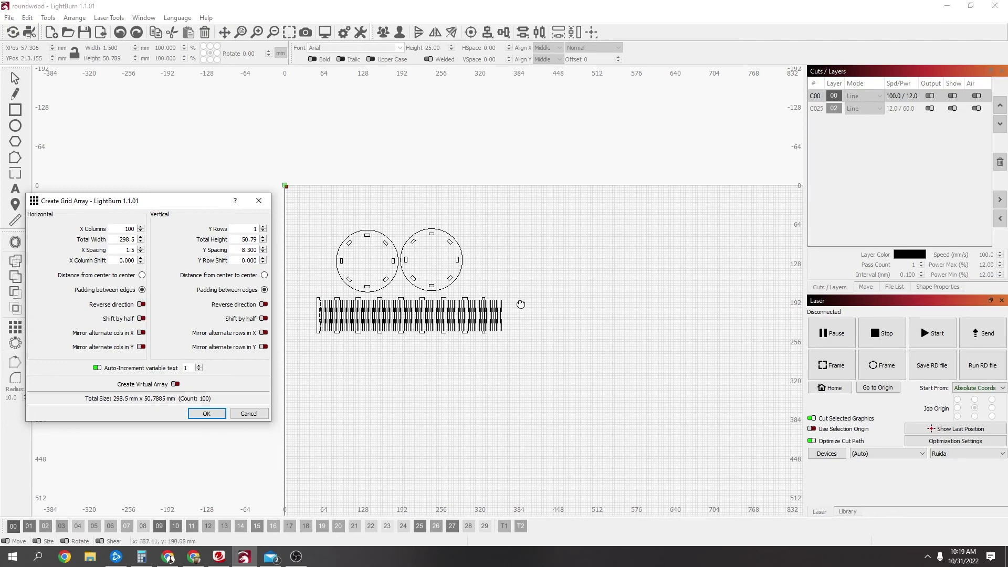
scroll(498, 325, "up", 5)
scroll(484, 338, "up", 2)
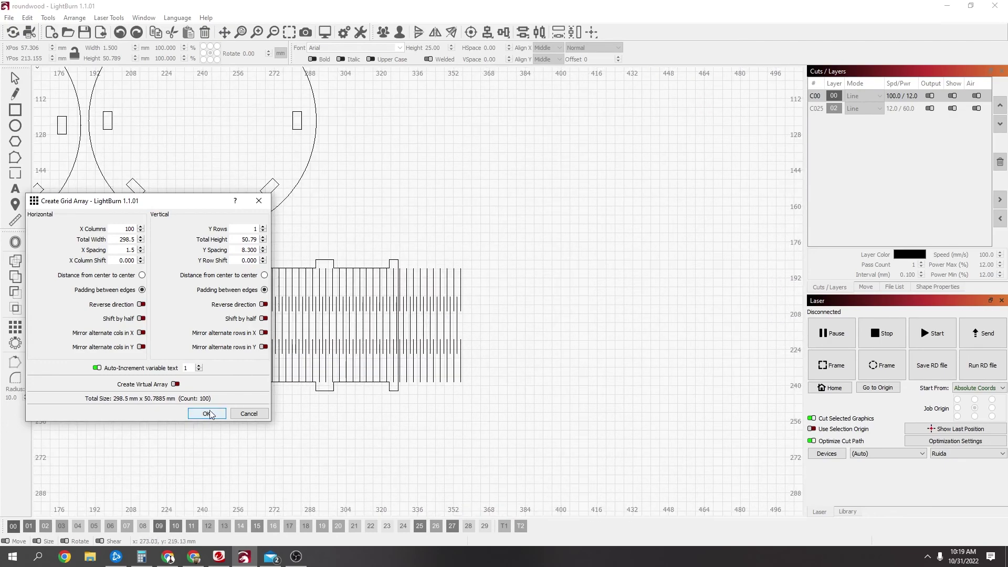
left_click(140, 231)
left_click(140, 231)
left_click(140, 231)
left_click(140, 232)
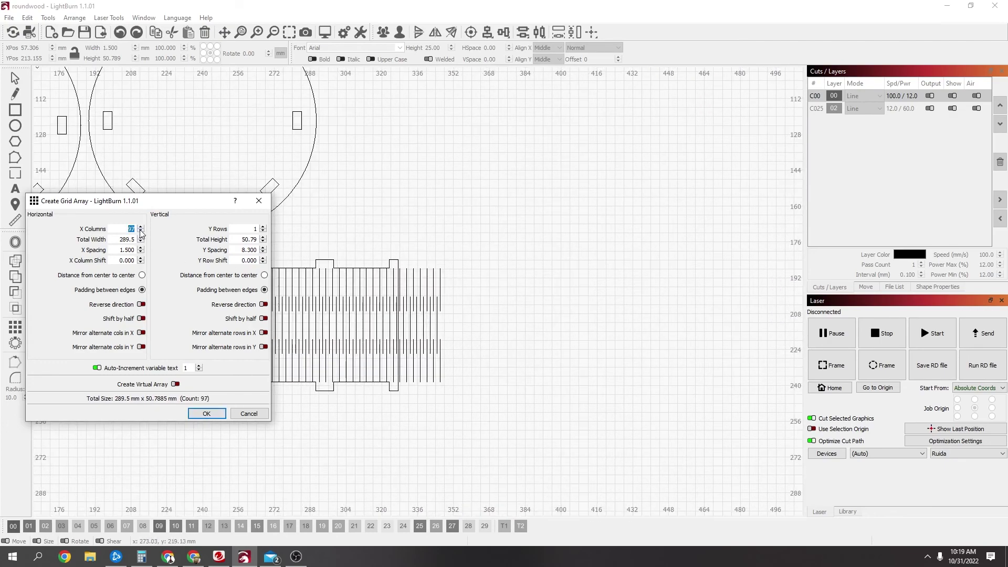
left_click(140, 233)
left_click(140, 232)
left_click(140, 232)
left_click(140, 233)
left_click(140, 232)
left_click(140, 233)
left_click(140, 232)
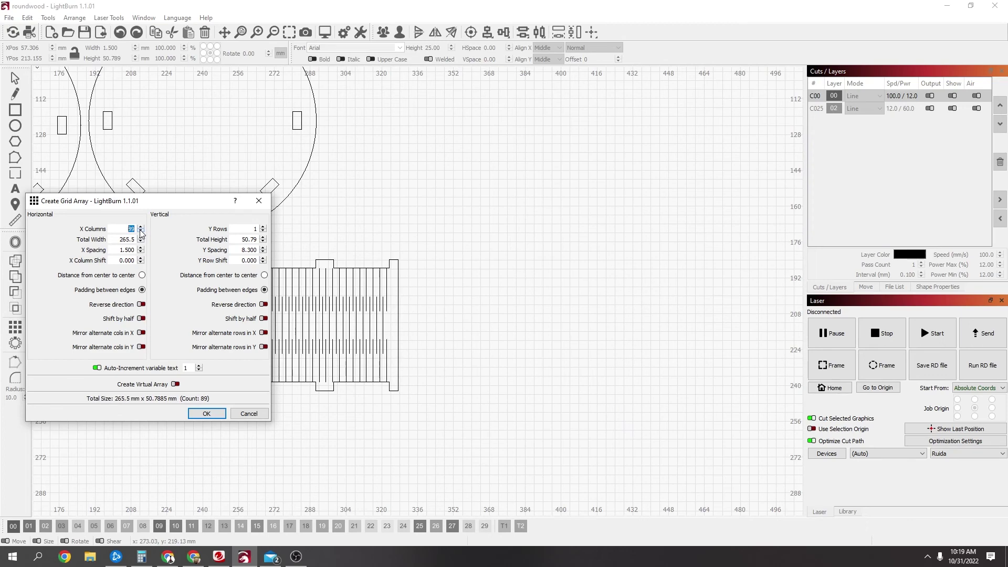
left_click(204, 414)
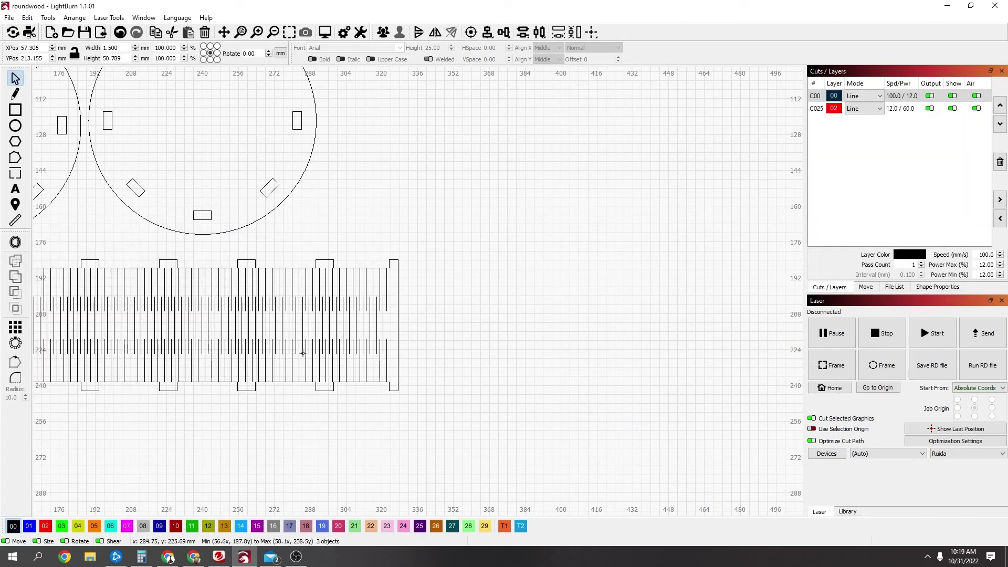
scroll(302, 353, "down", 2)
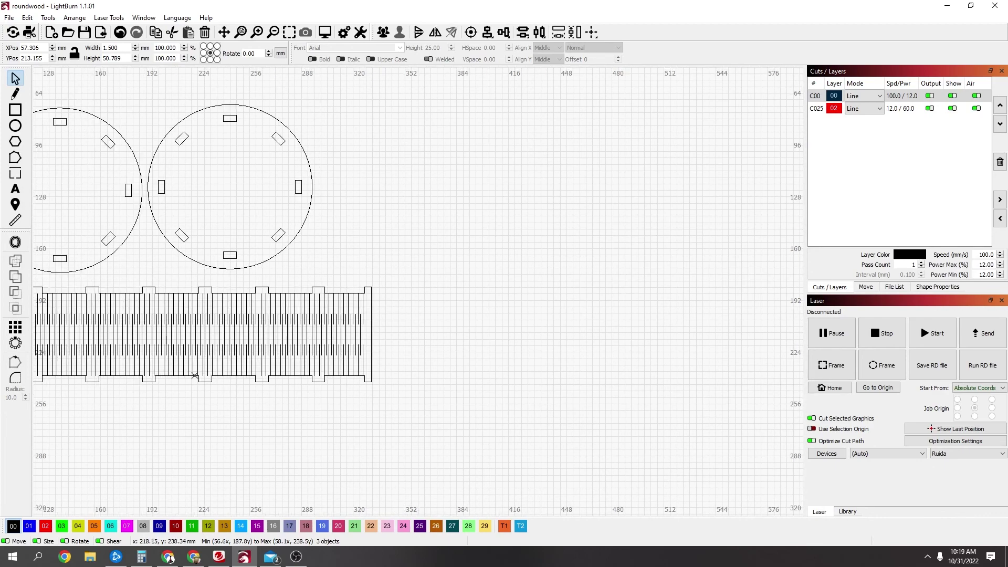
scroll(270, 373, "down", 4)
scroll(126, 375, "up", 2)
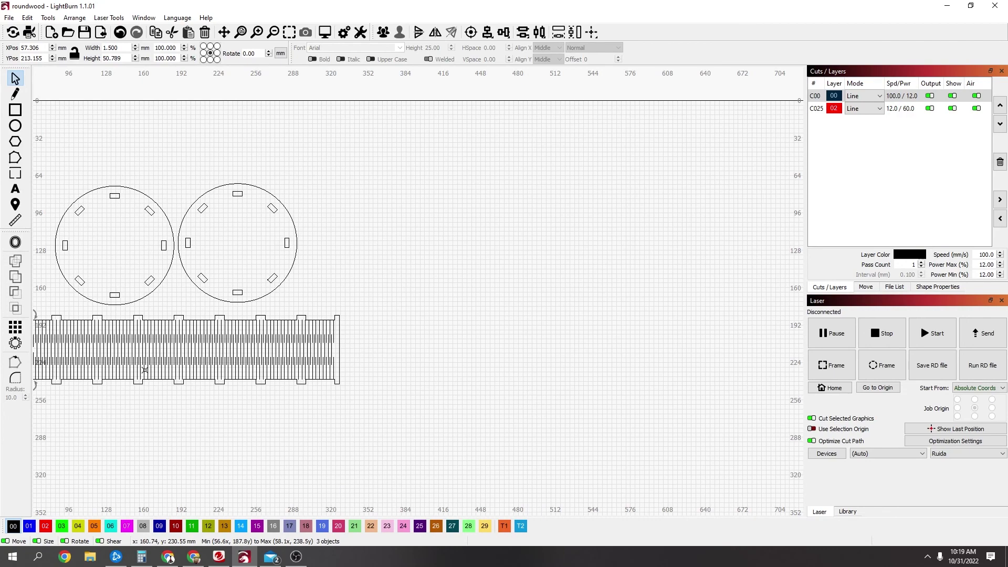
scroll(131, 362, "down", 2)
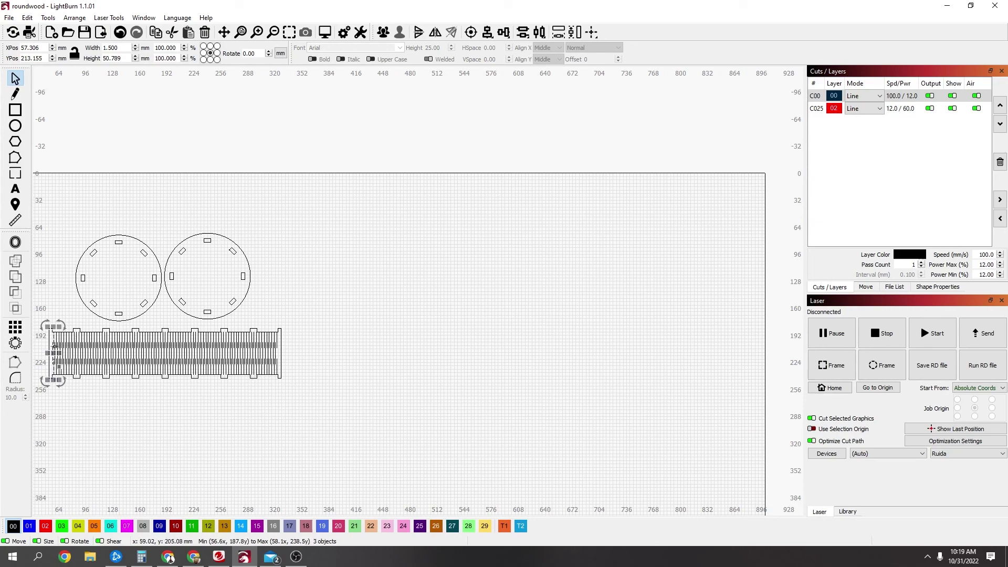
scroll(130, 356, "down", 5)
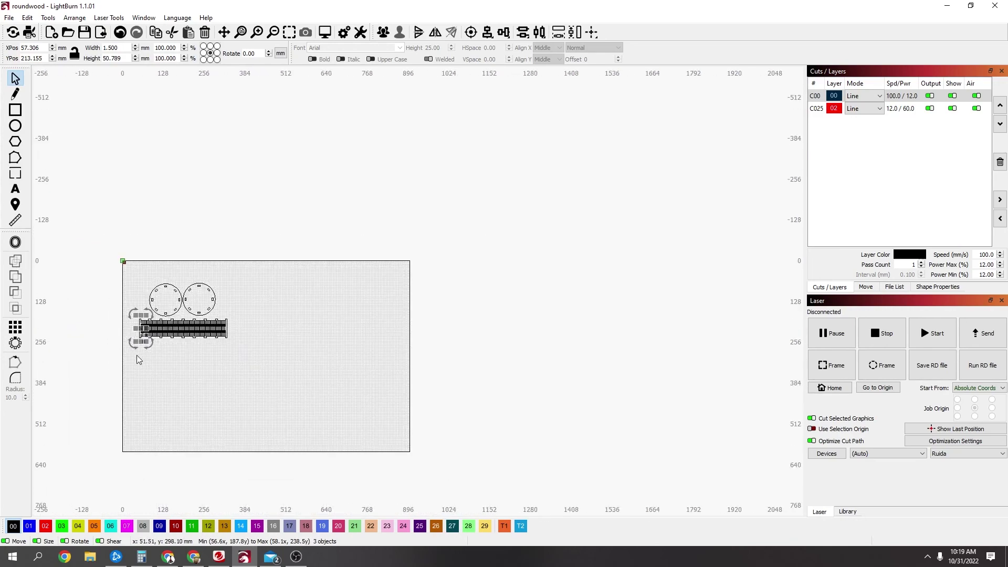
scroll(129, 357, "up", 5)
scroll(443, 216, "up", 3)
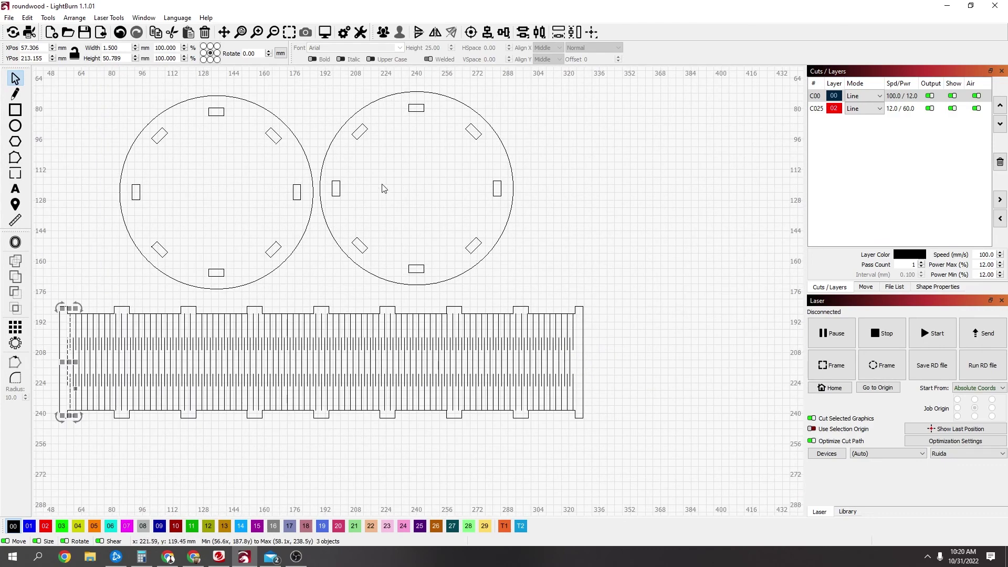